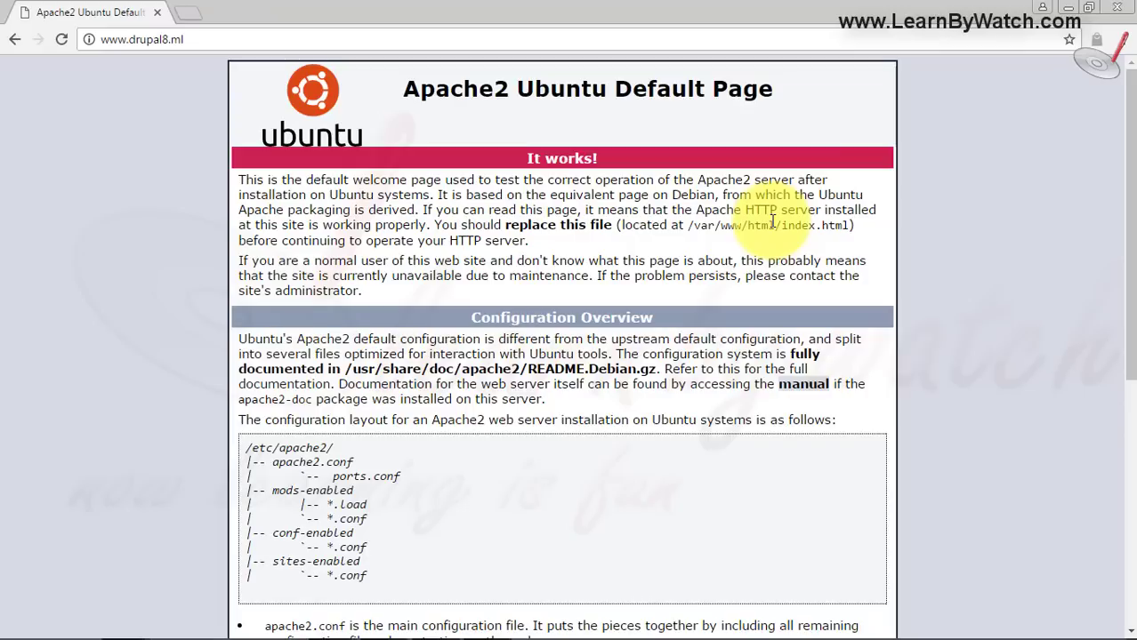
click(191, 12)
click(317, 12)
click(222, 36)
text(:10000)
key(Home)
text(https://)
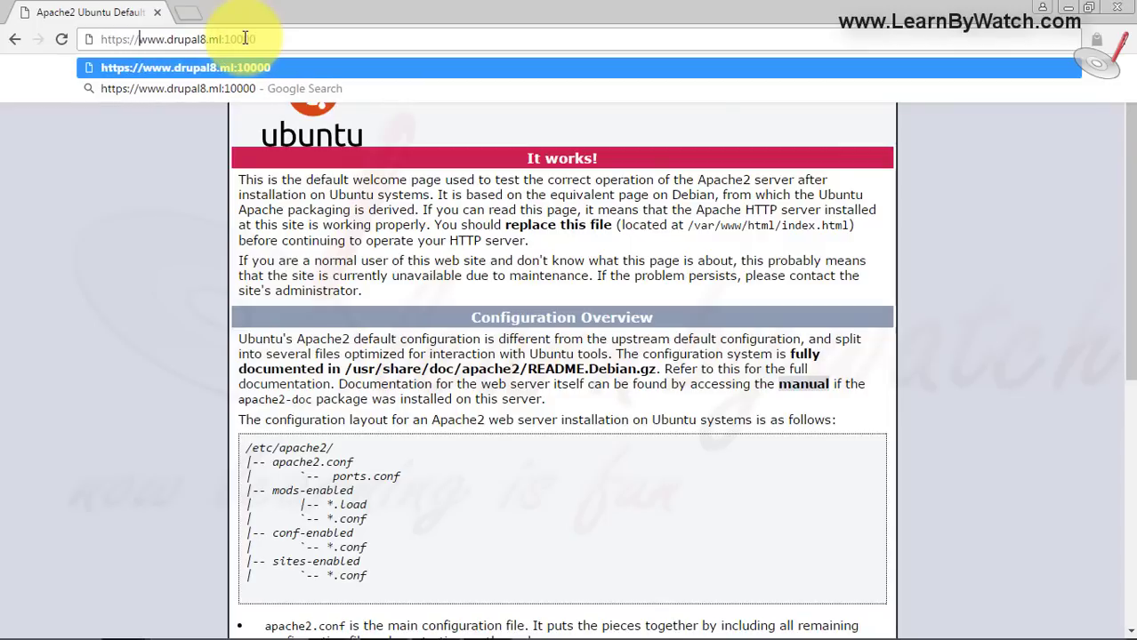
key(Return)
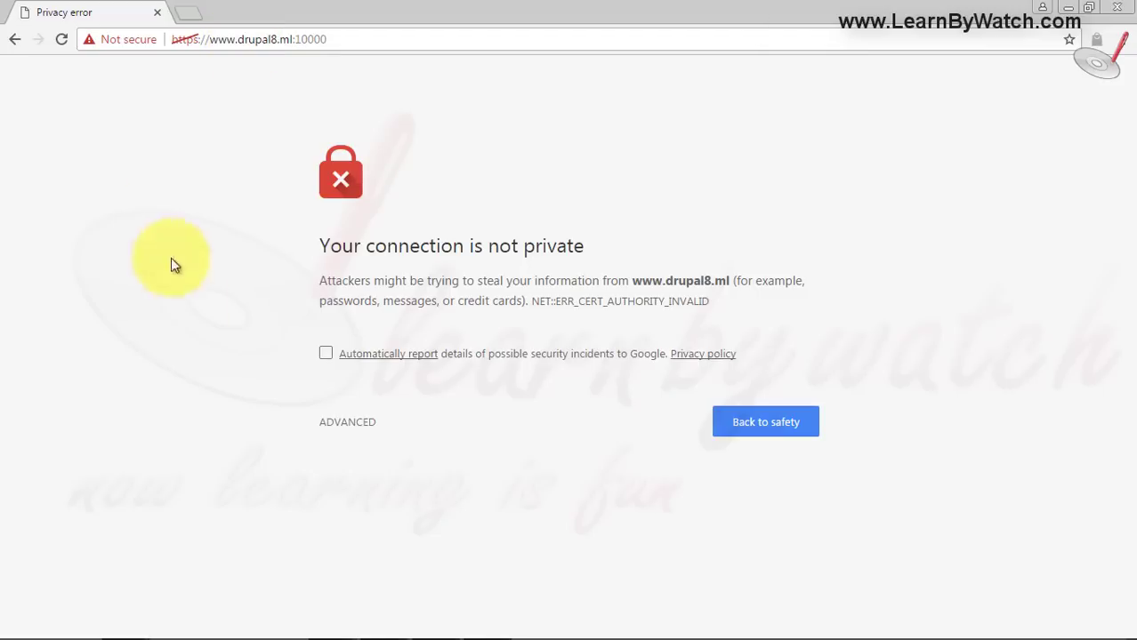
click(350, 428)
click(416, 563)
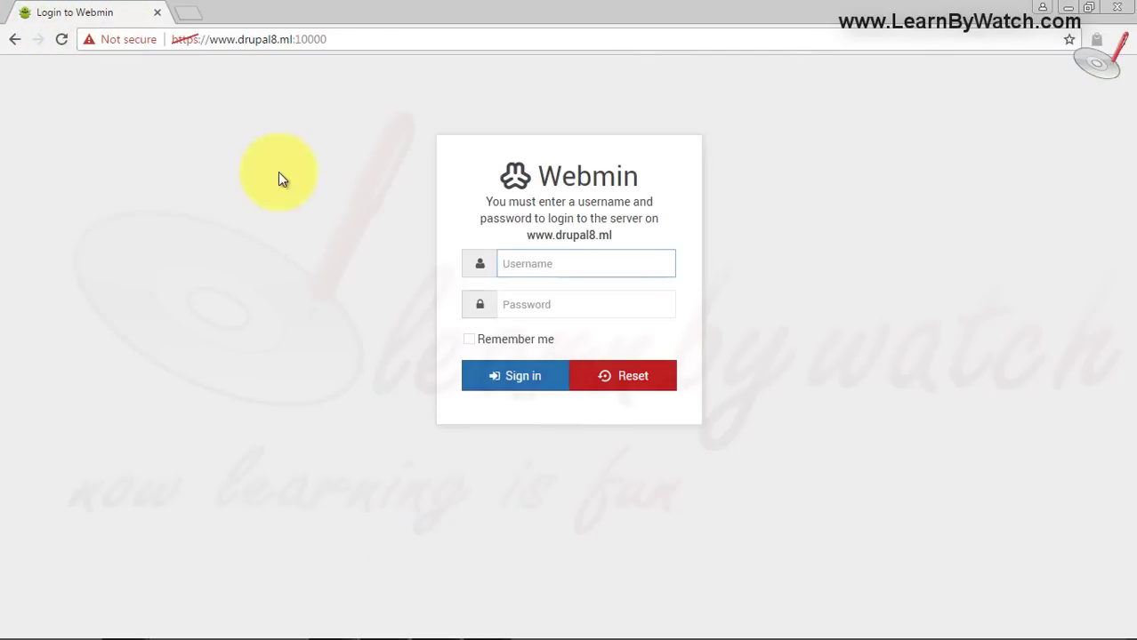
- Sign in to Webmin as the drupal8 user with the account password
click(589, 262)
text(drupal8)
key(Tab)
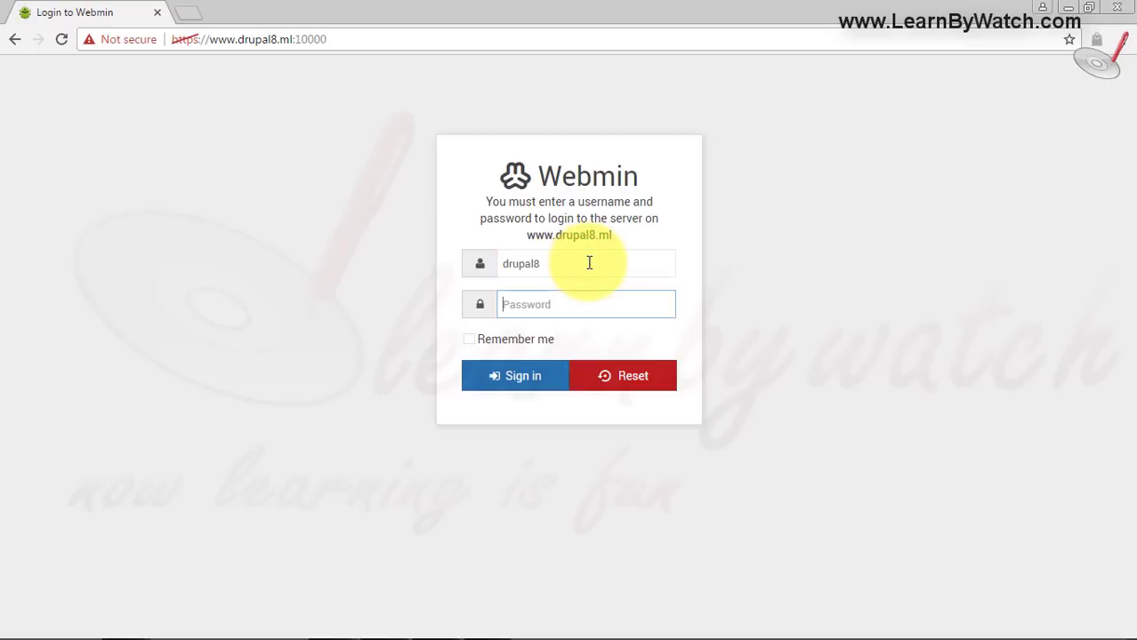
text(************)
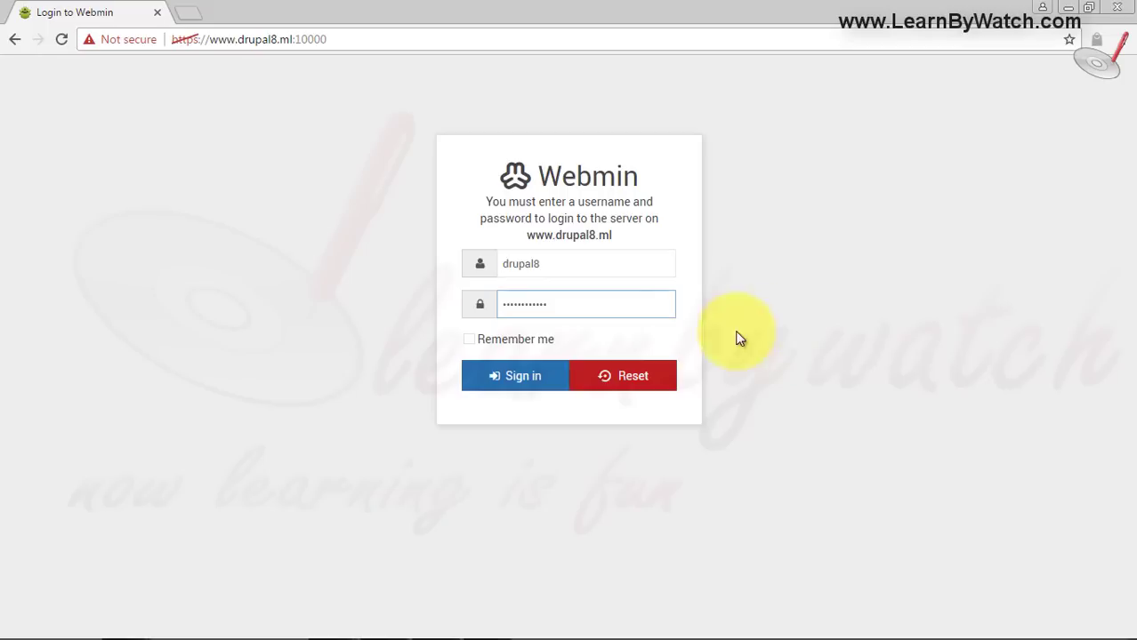
click(501, 375)
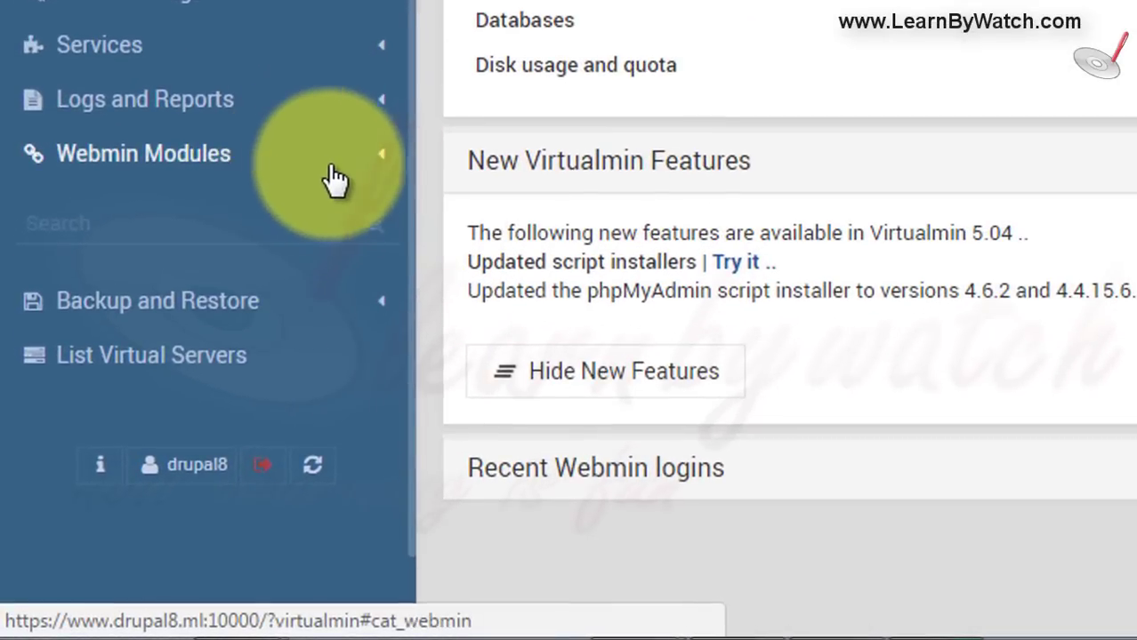
- Open the public_html folder in File Manager from the Webmin Modules list
click(380, 169)
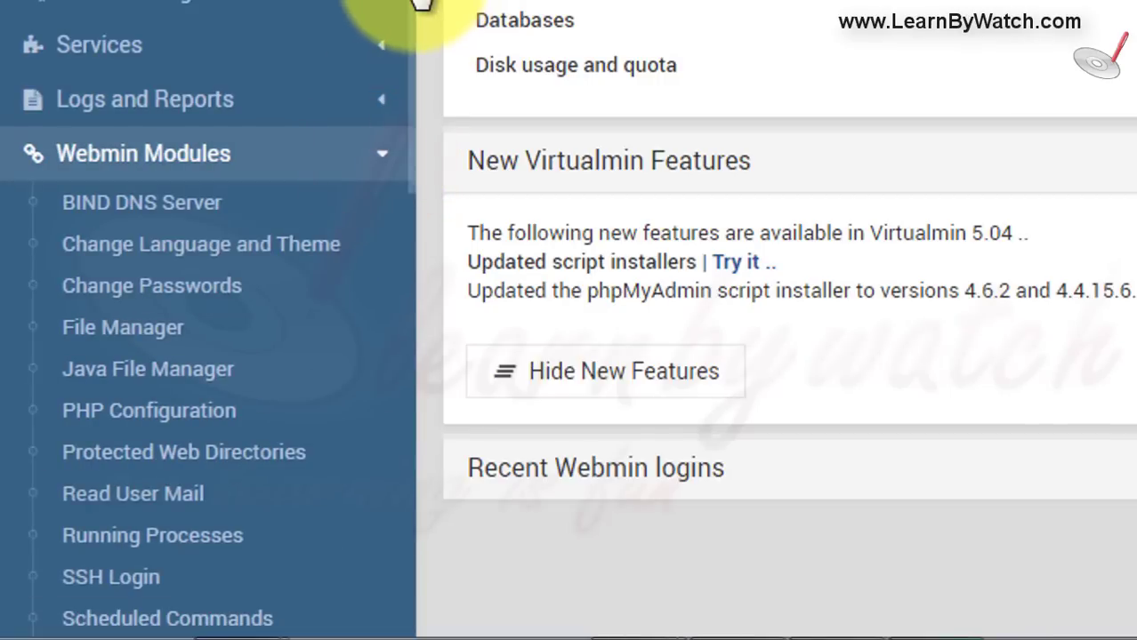
scroll(414, 56, down, 3)
click(116, 156)
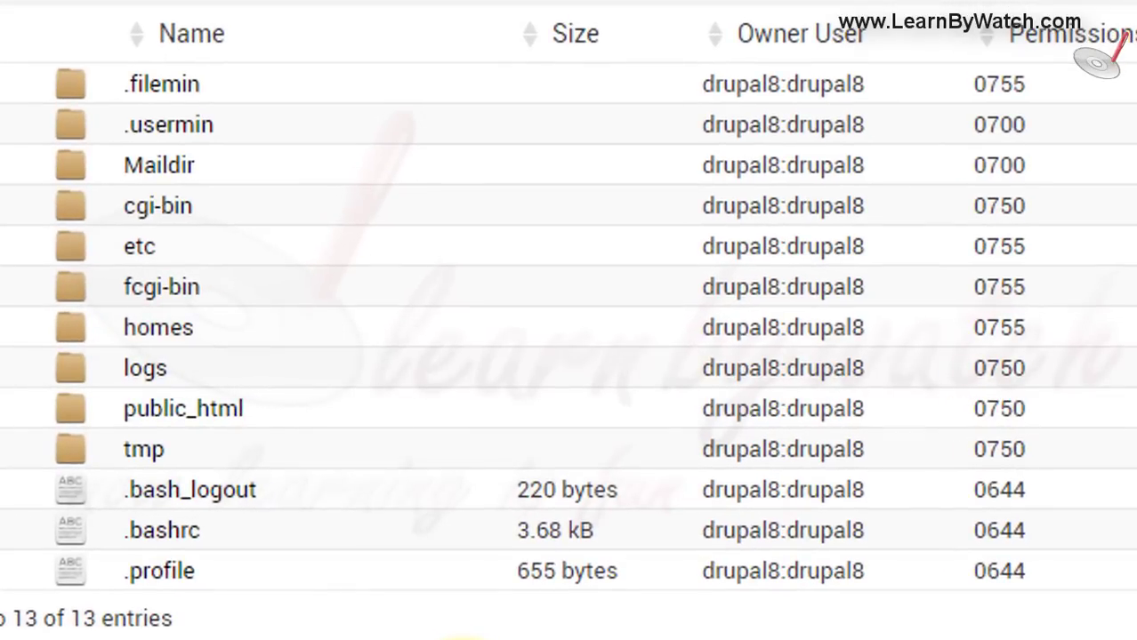
click(171, 411)
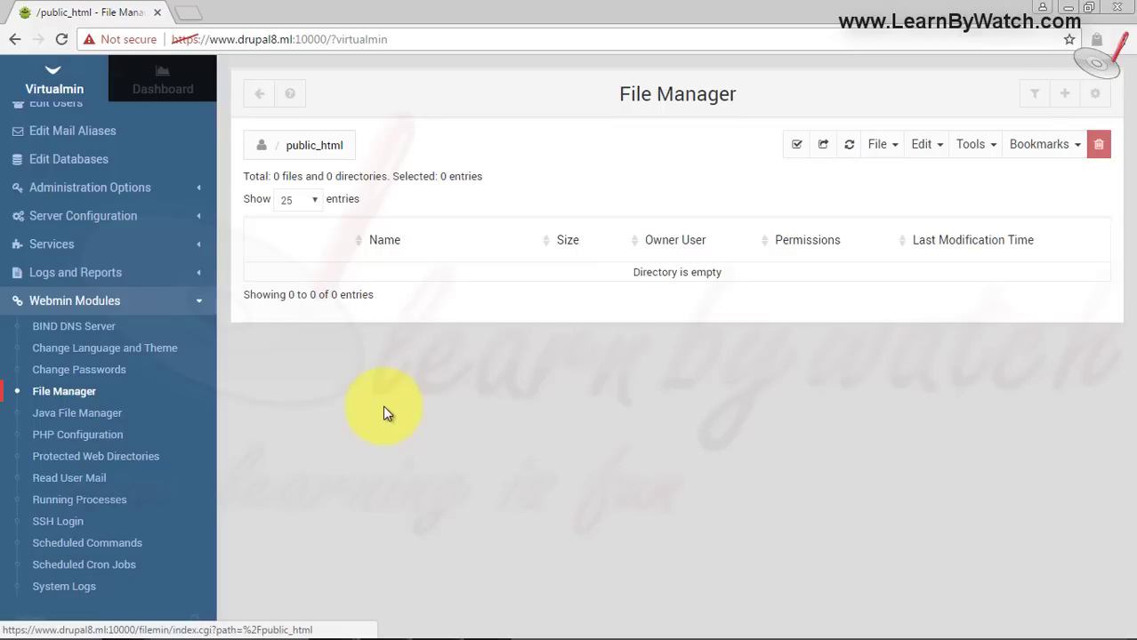
click(191, 16)
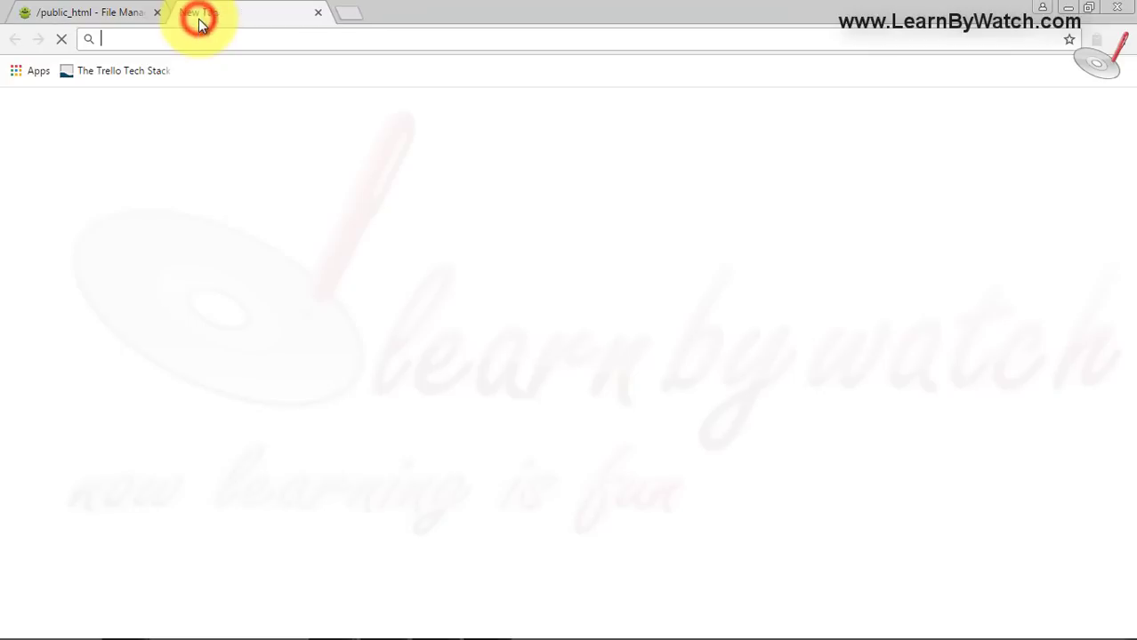
text(drupal.)
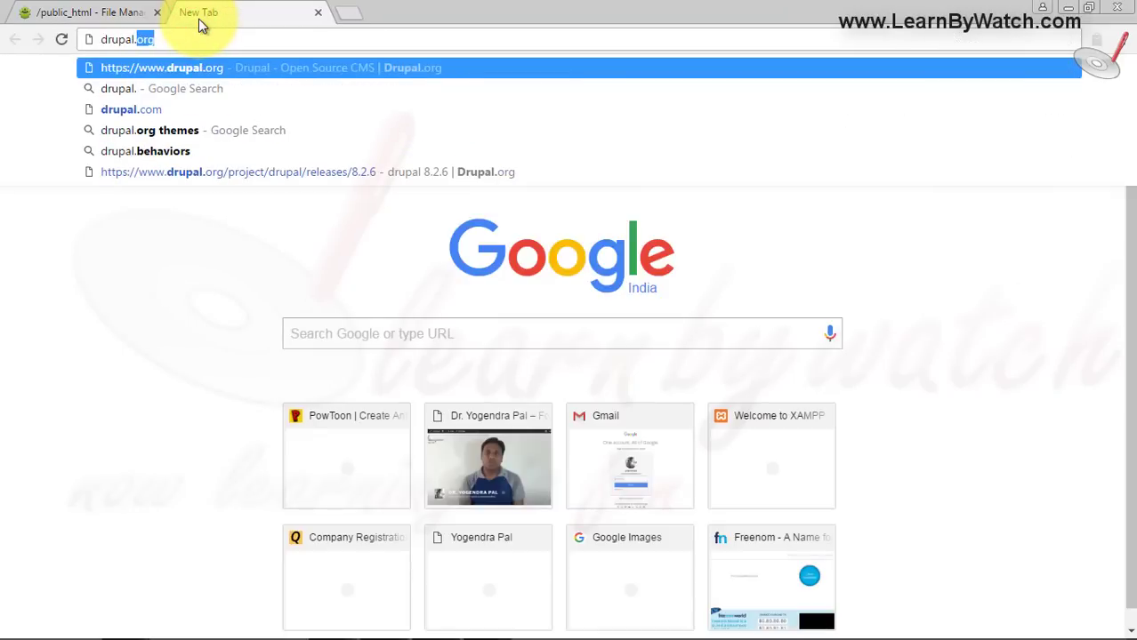
text(ml)
key(Return)
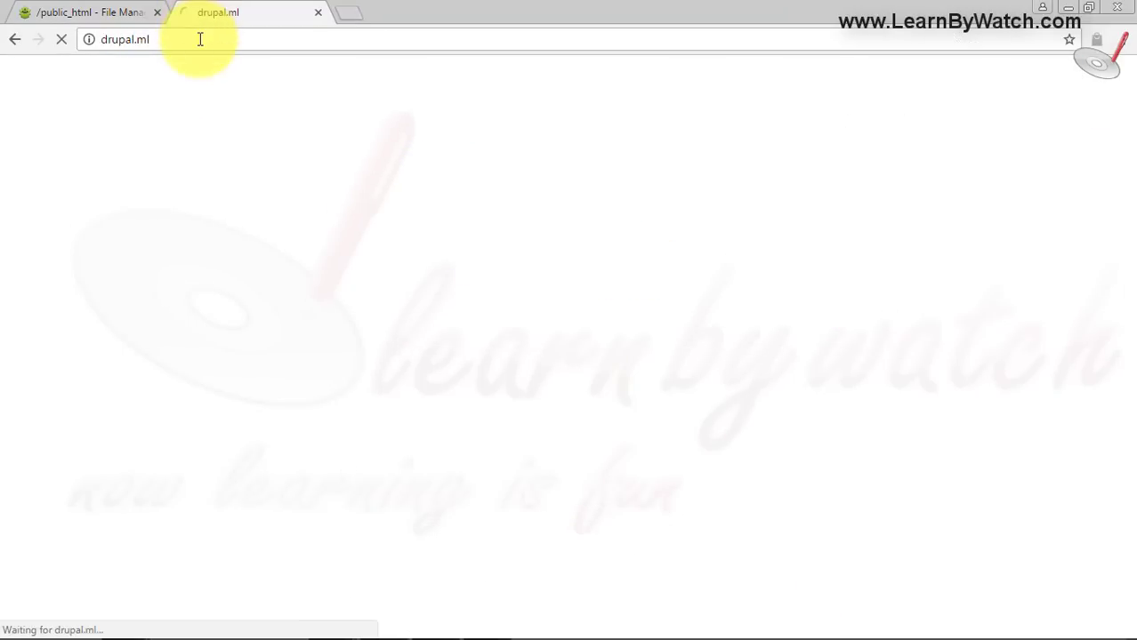
click(199, 39)
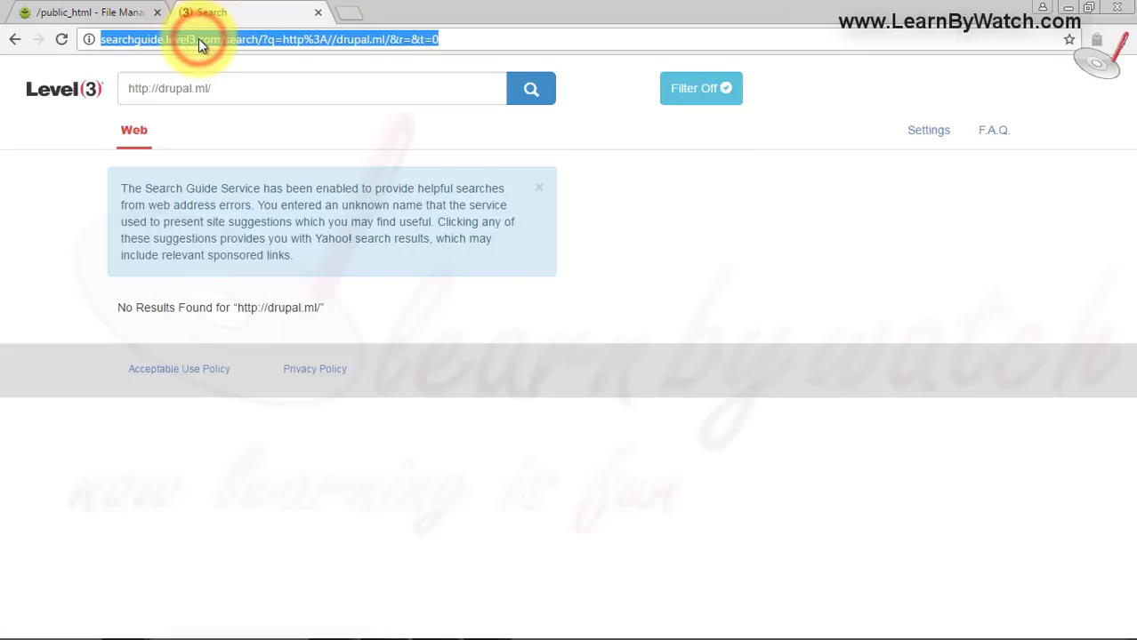
text(www.drupal8.ml:10)
key(BackSpace)
key(BackSpace)
key(BackSpace)
key(Return)
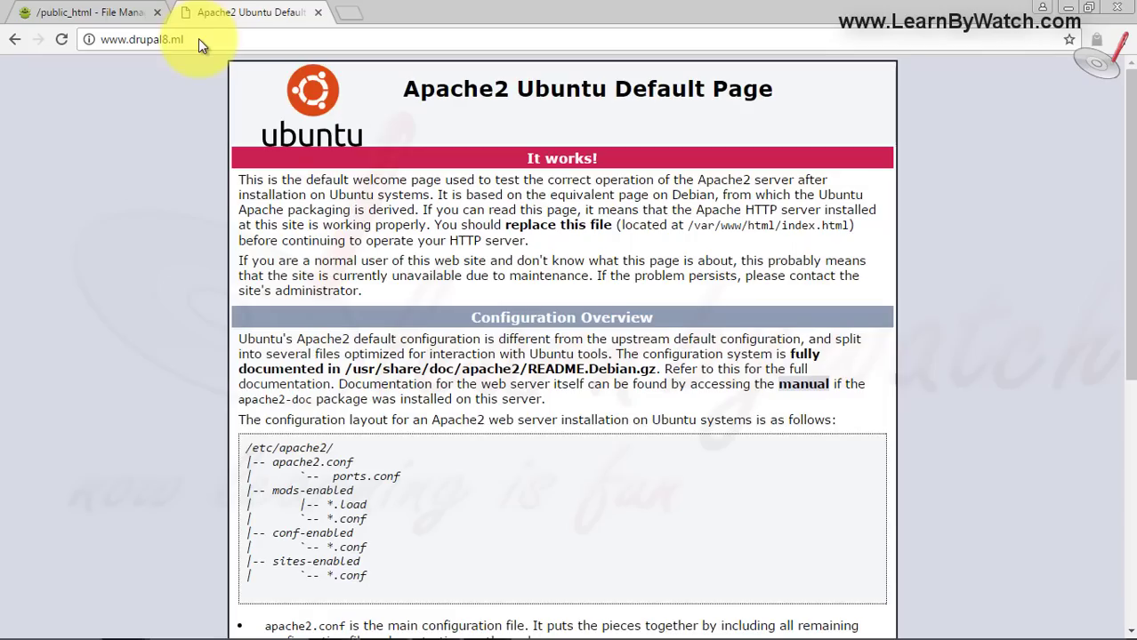
click(89, 13)
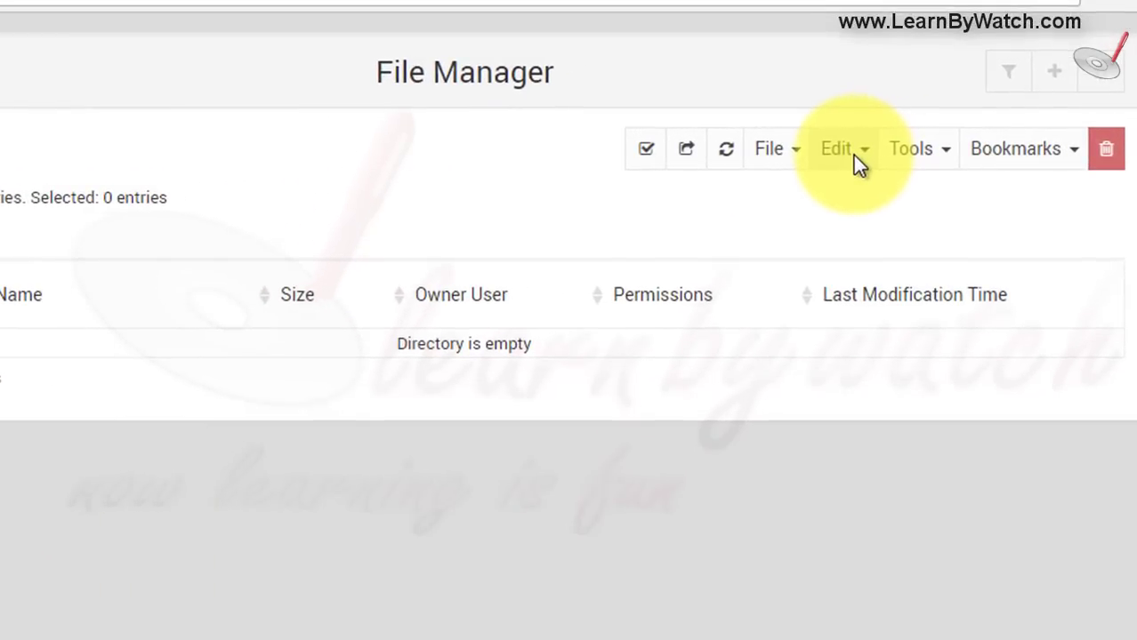
- Create an empty index.html file in public_html
click(800, 153)
click(725, 191)
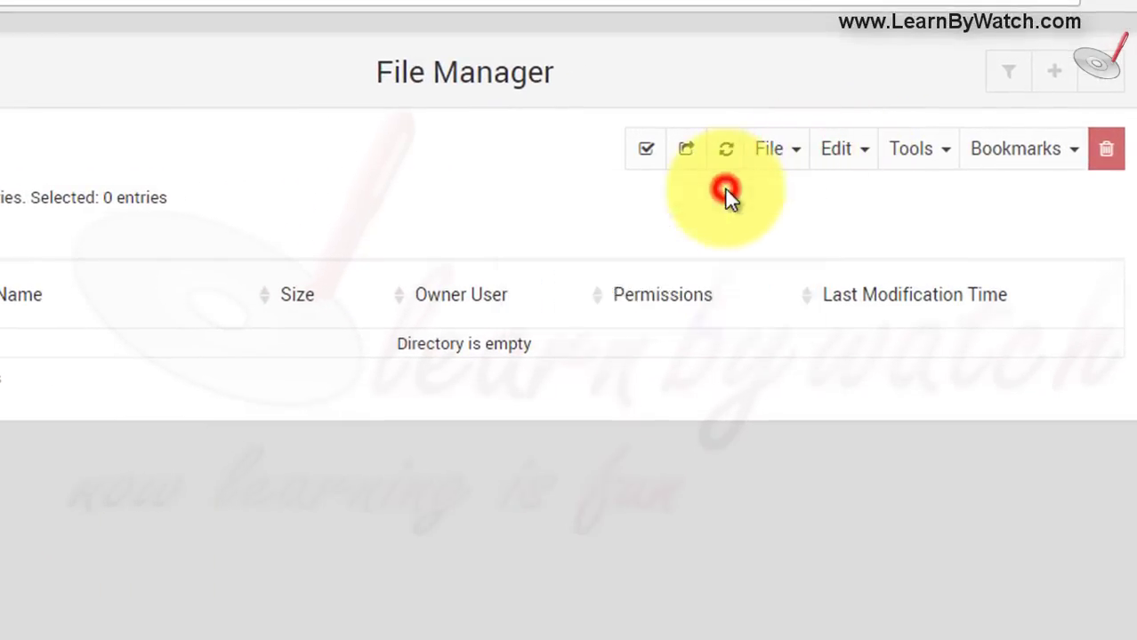
text(inde)
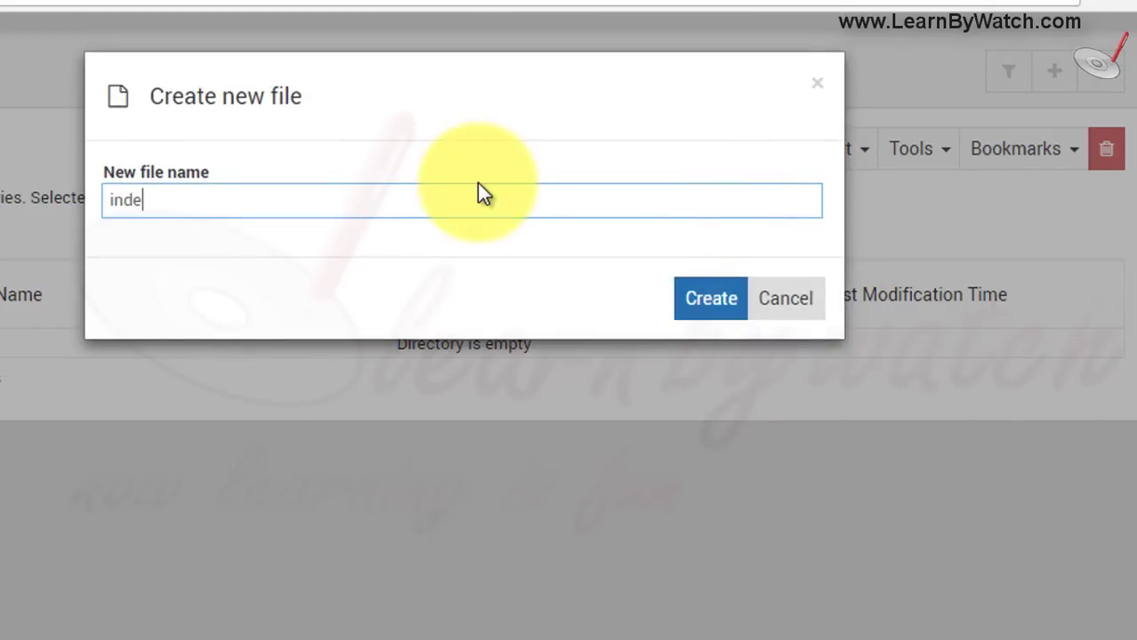
text(x.html)
click(703, 303)
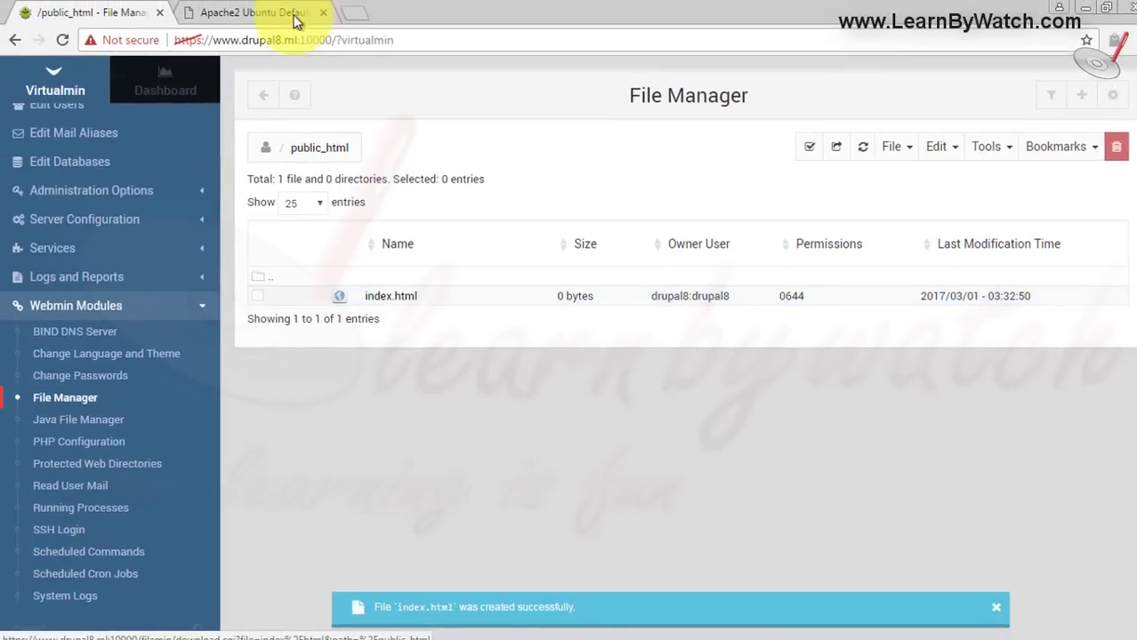
click(257, 12)
click(244, 40)
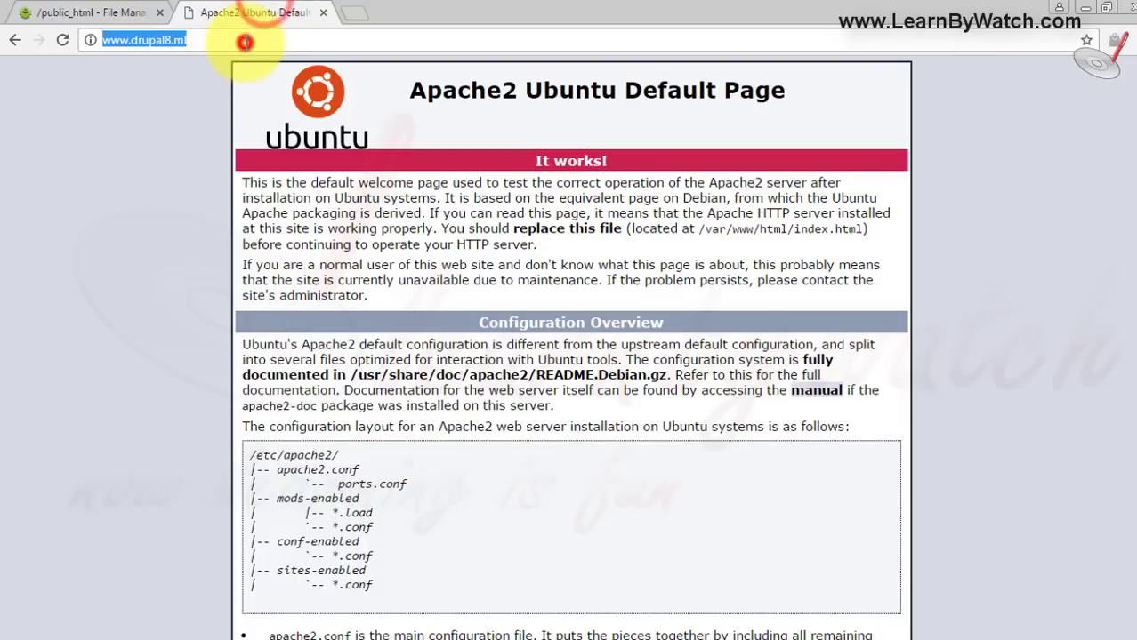
key(Return)
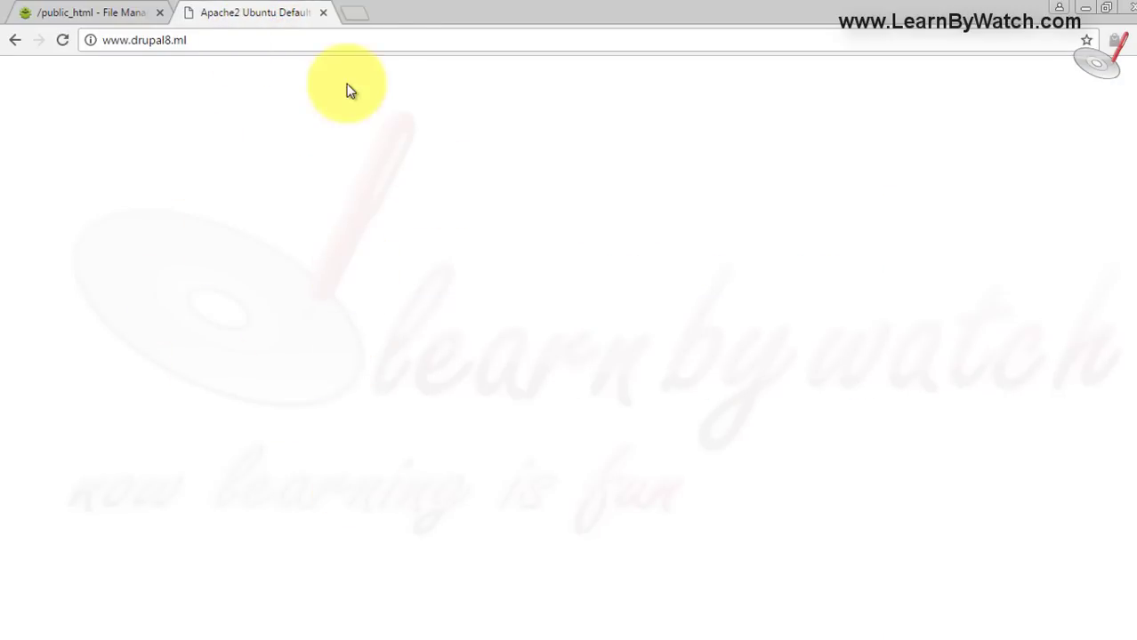
click(111, 11)
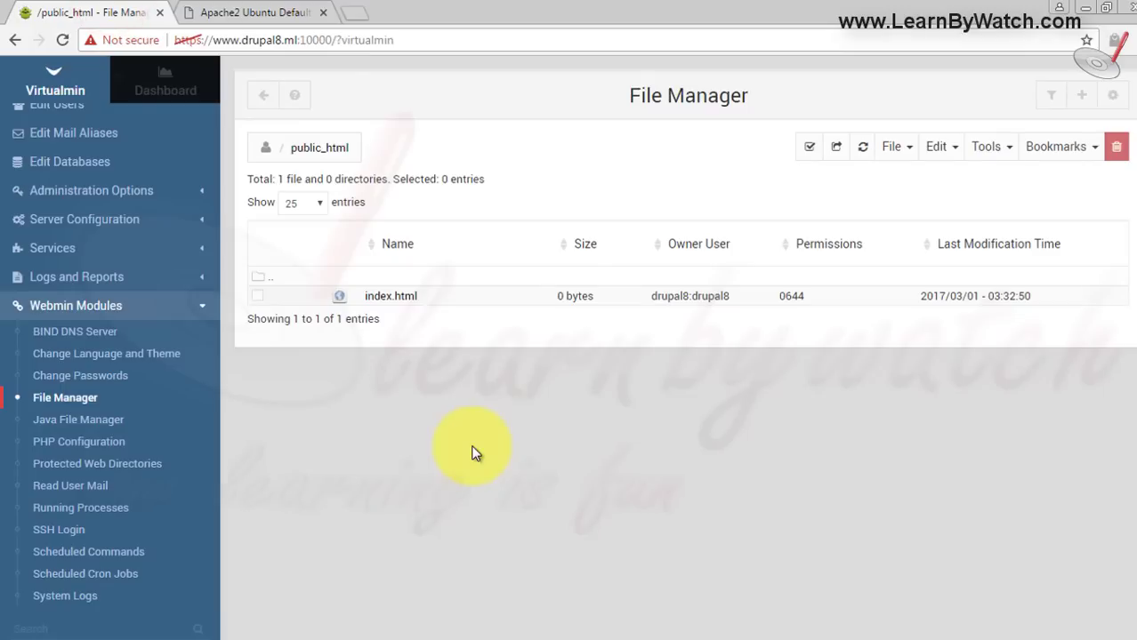
- Delete index.html from public_html and open a blank browser tab
click(257, 295)
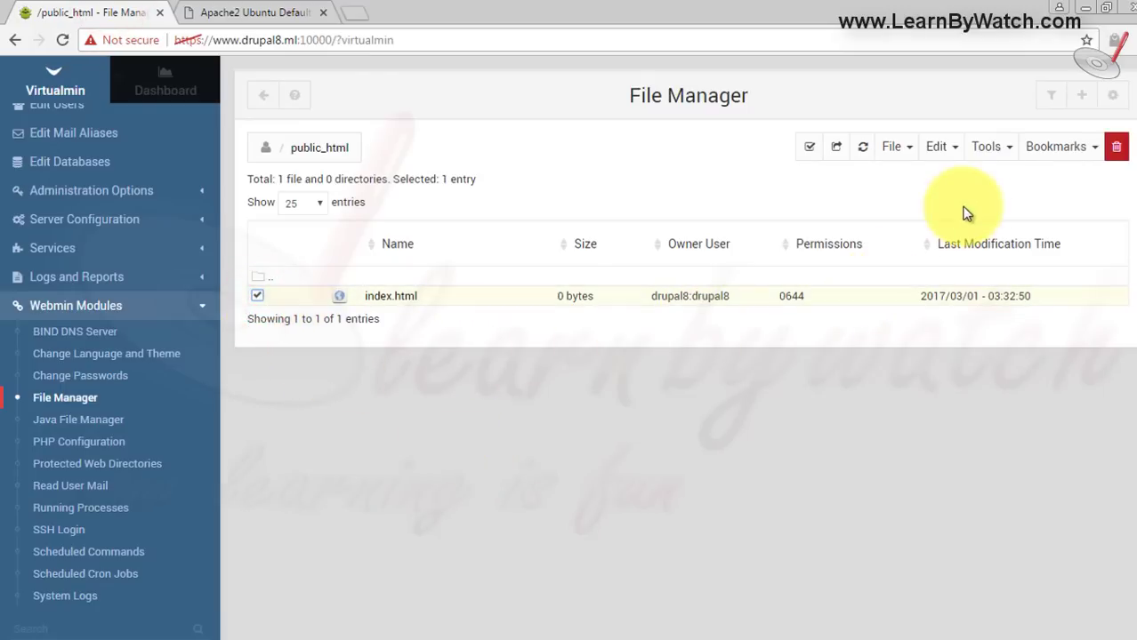
click(1115, 146)
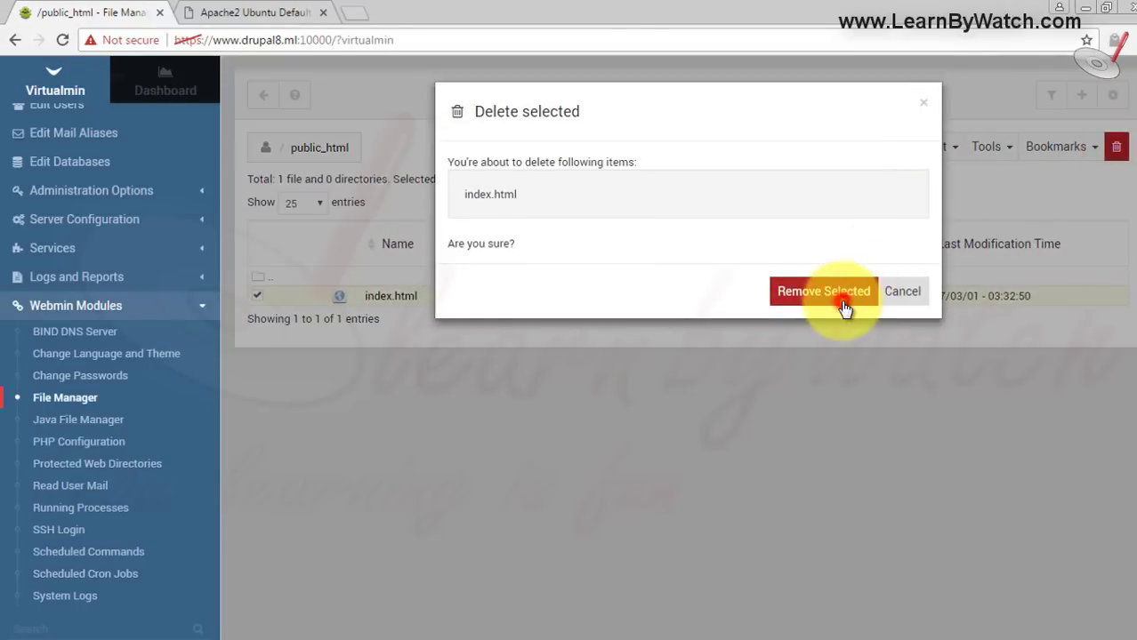
click(836, 295)
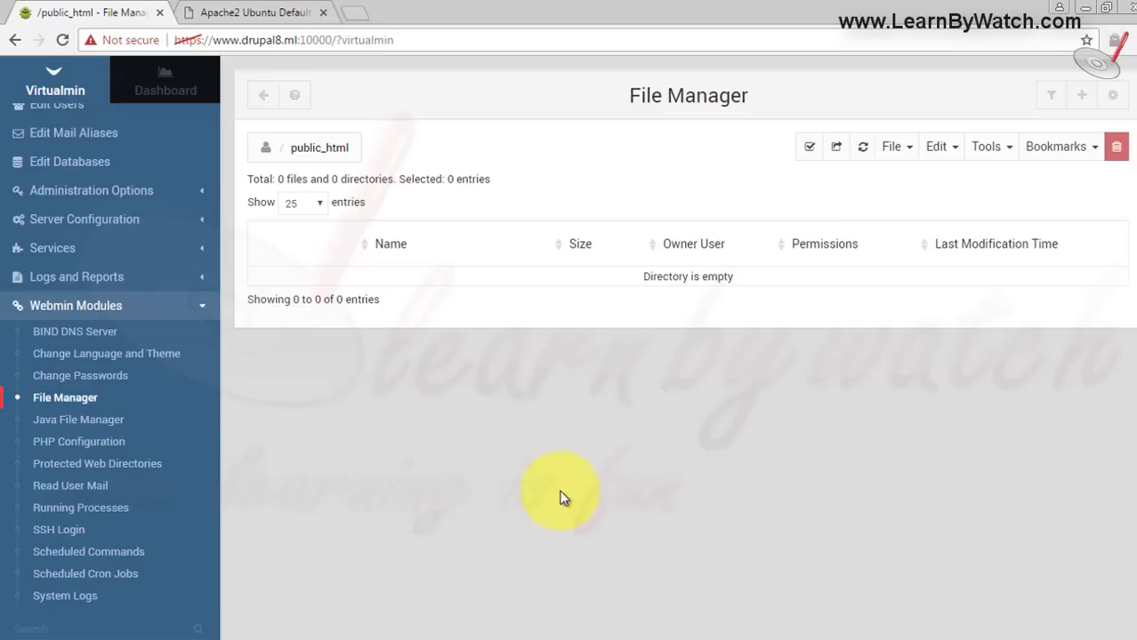
click(361, 14)
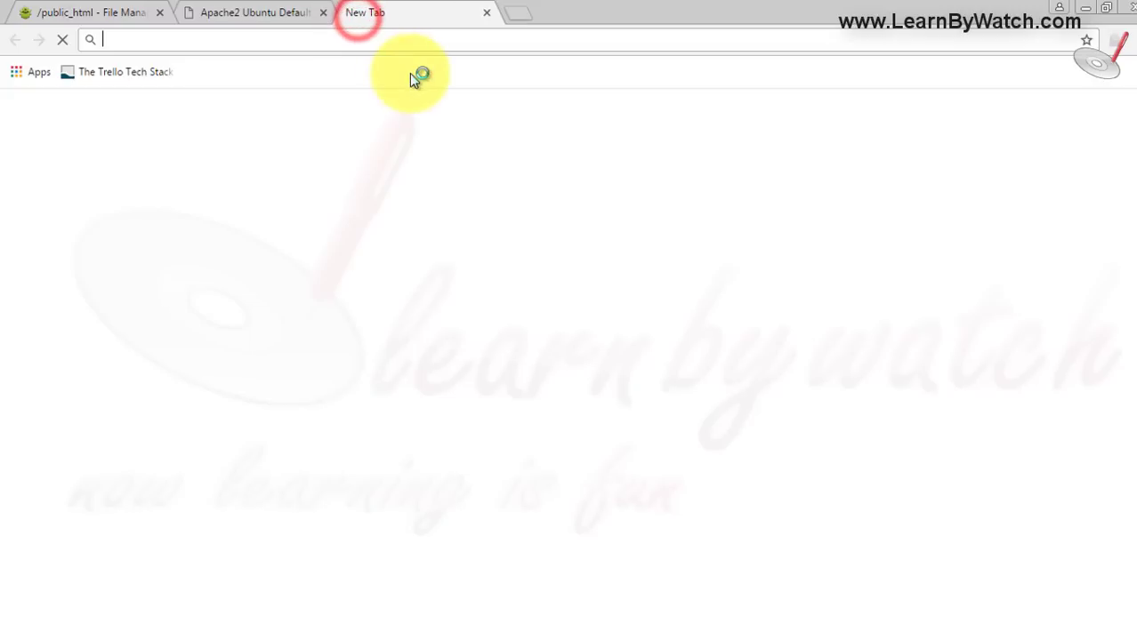
- Go to drupal.org in the new tab
text(d)
key(Return)
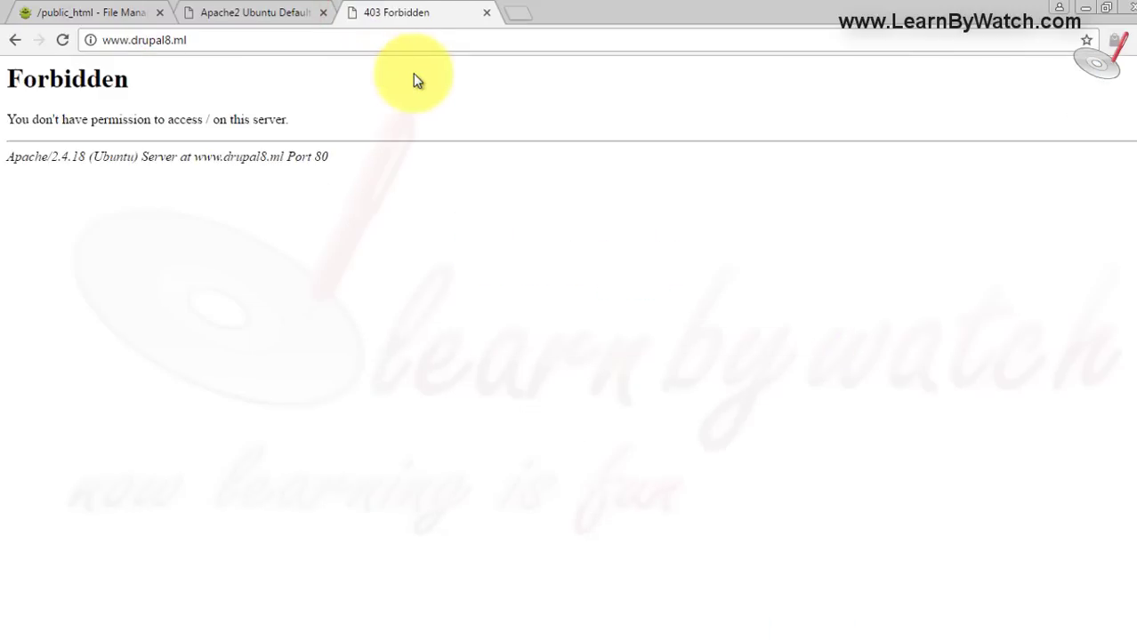
click(395, 48)
text(drupal.)
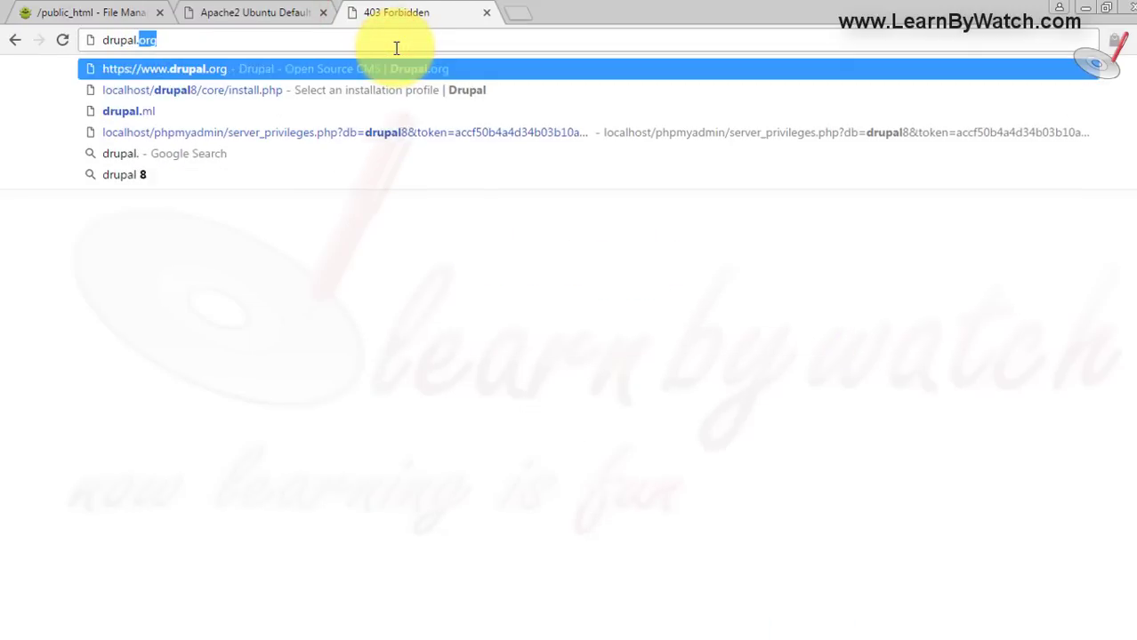
key(Return)
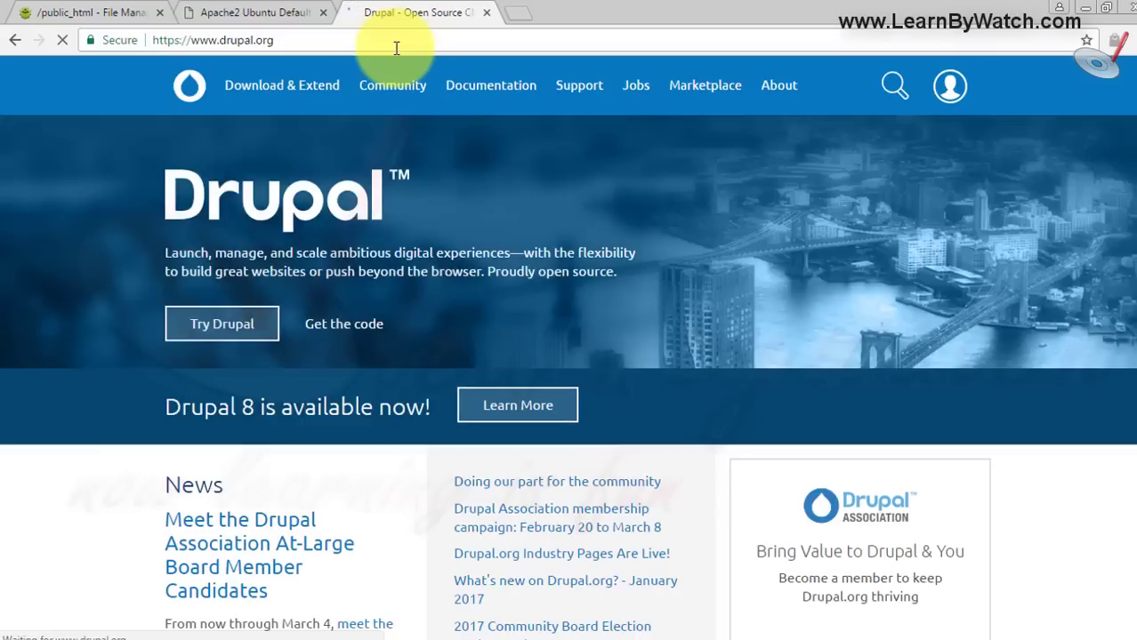
- Download drupal-8.2.6.zip from the Drupal 8.2.6 release page, then return to File Manager
click(276, 96)
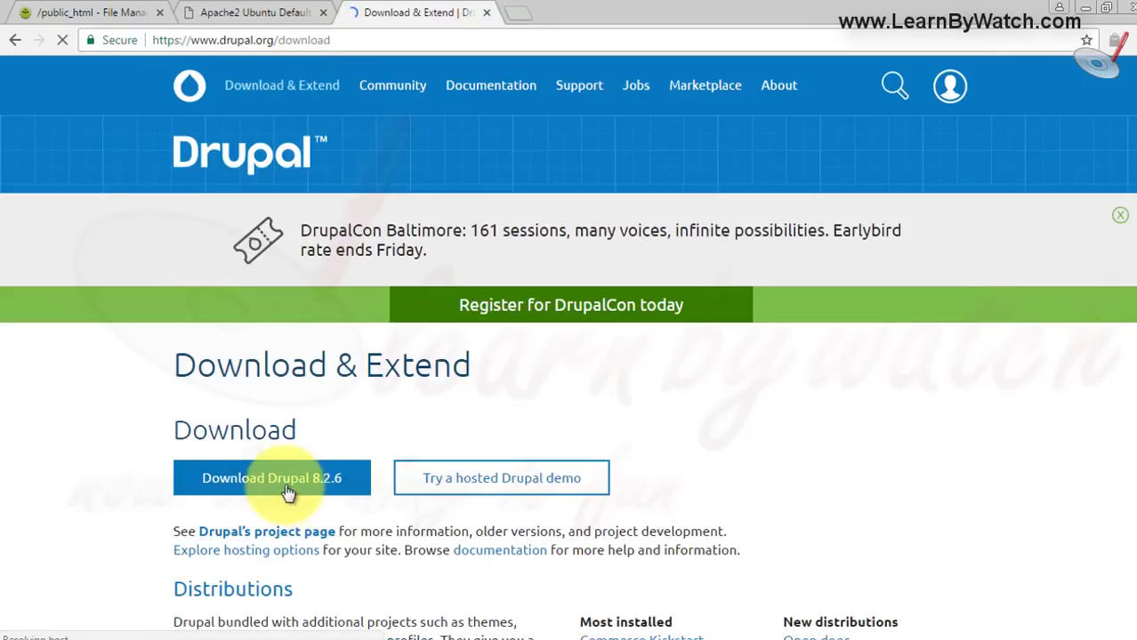
click(293, 487)
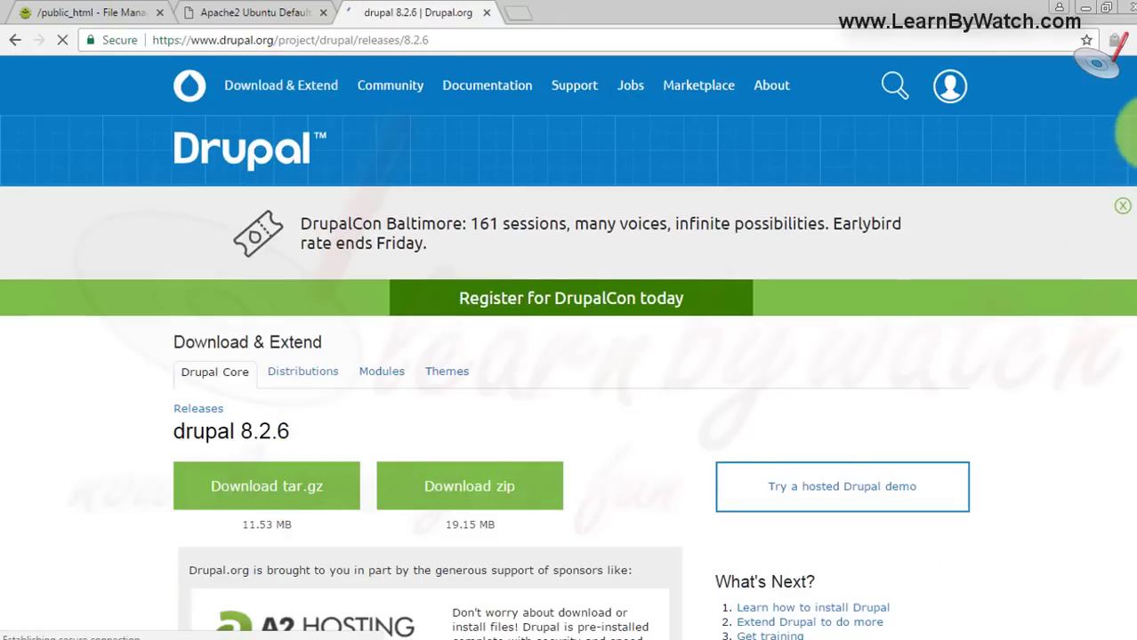
scroll(814, 445, down, 5)
scroll(960, 176, up, 3)
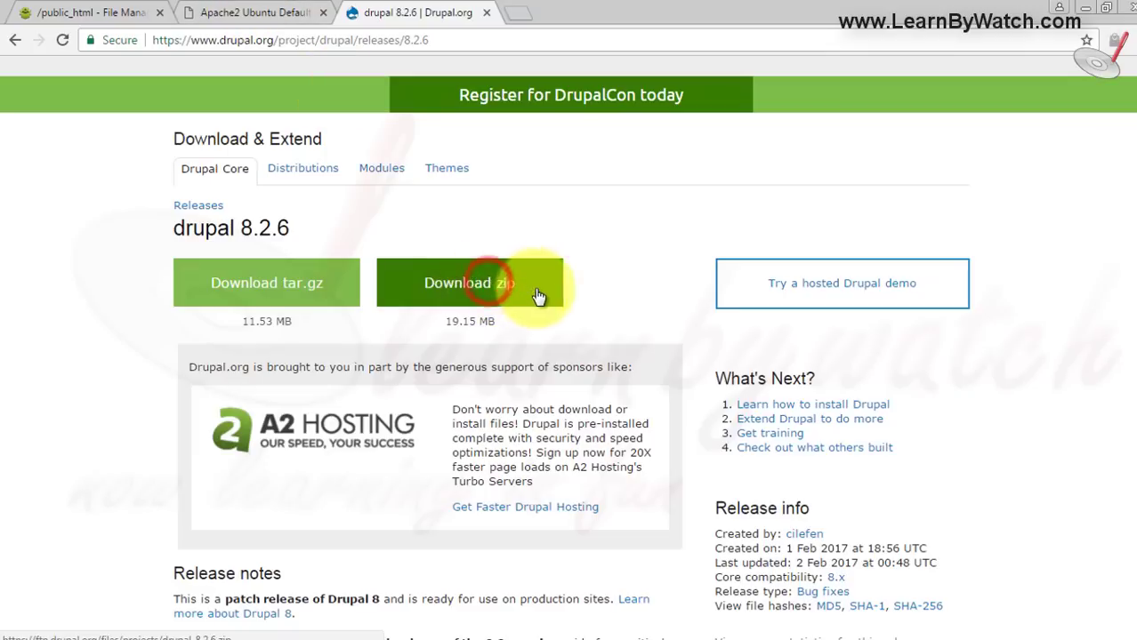
click(489, 282)
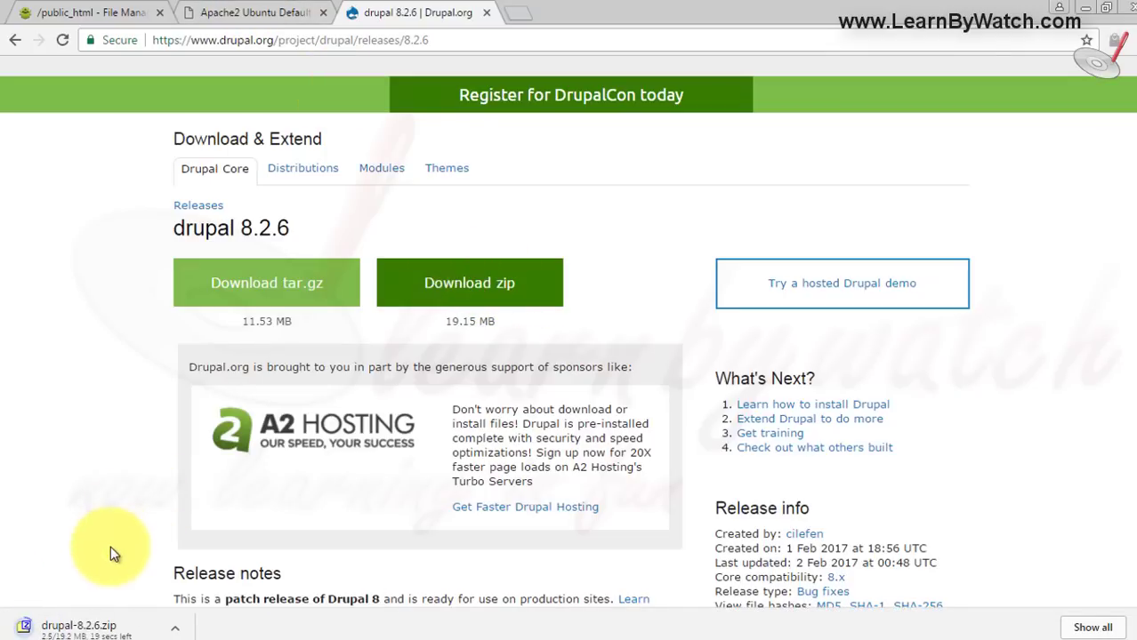
click(98, 12)
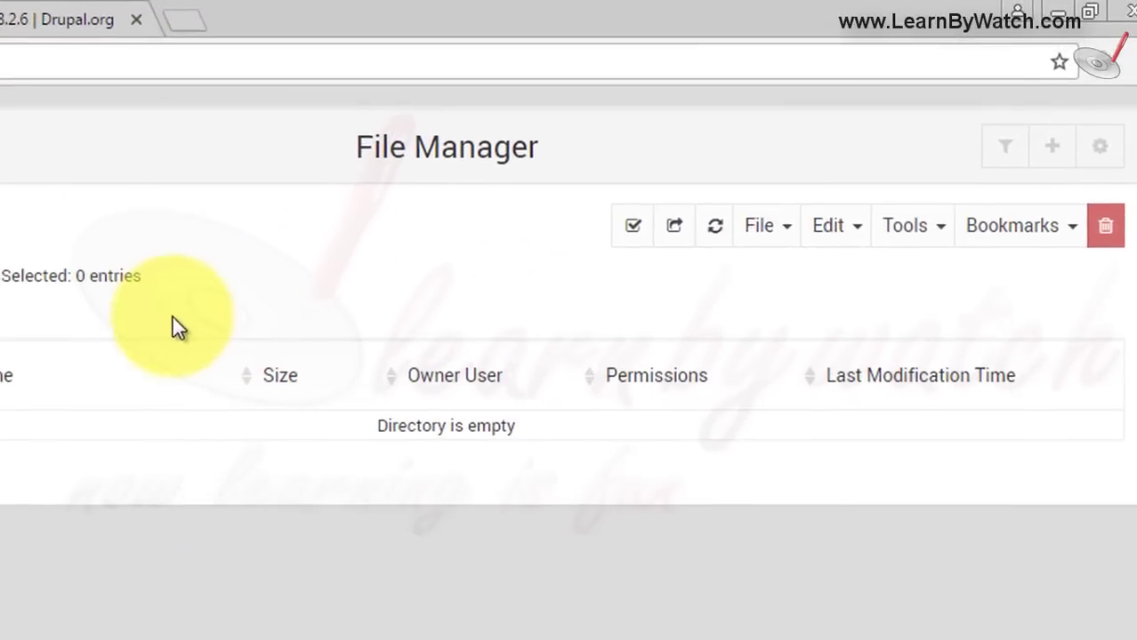
- Upload drupal-8.2.6.zip from Downloads into public_html
click(778, 228)
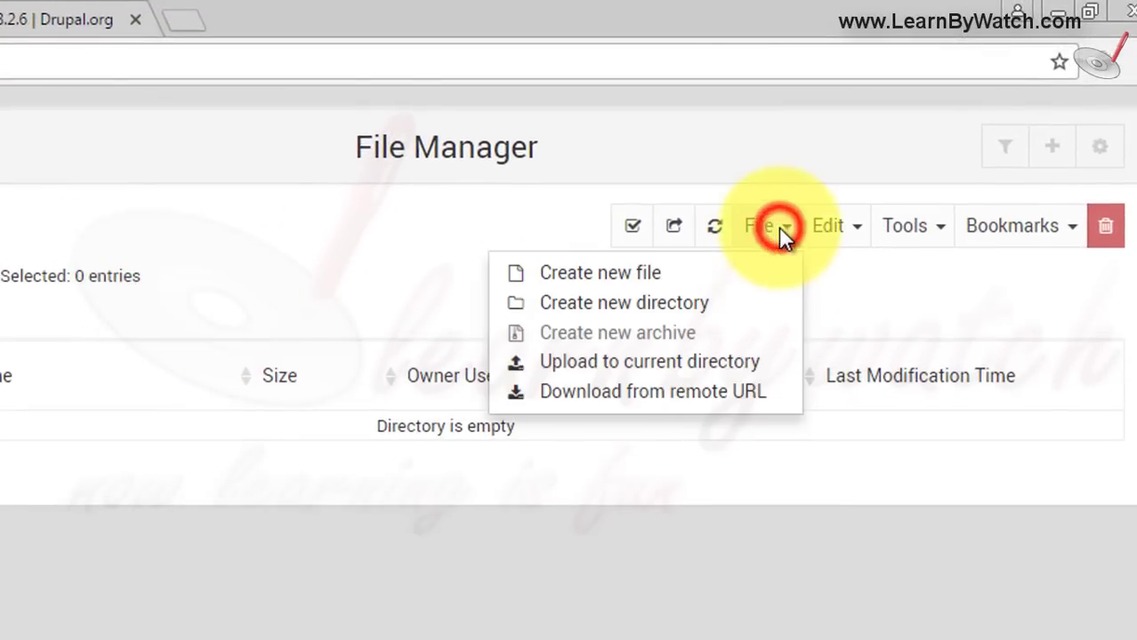
click(662, 366)
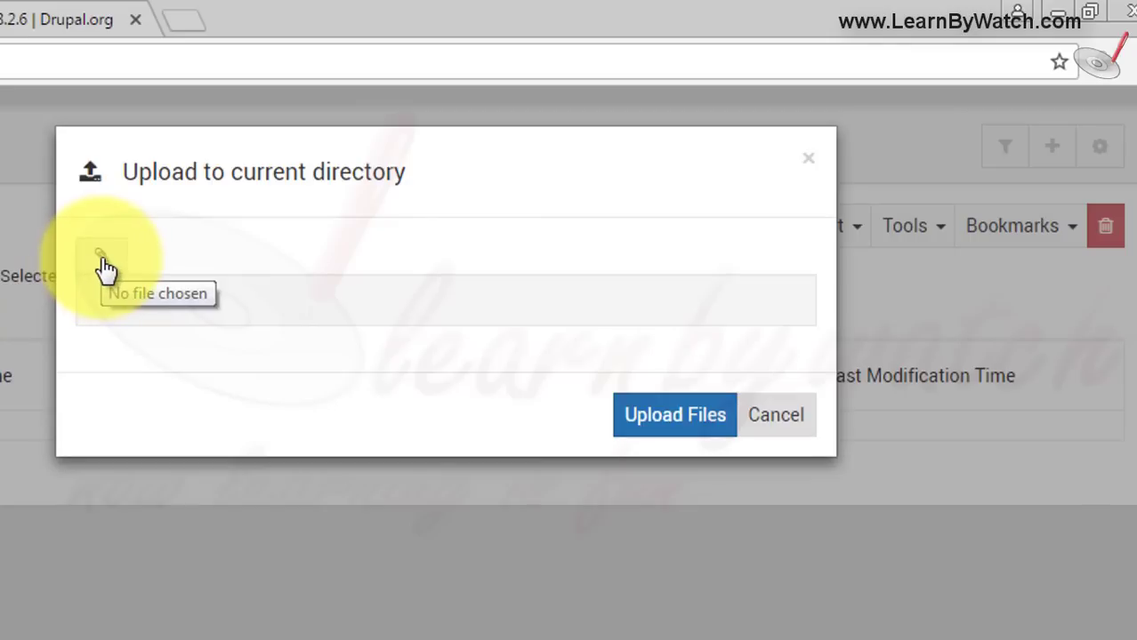
click(103, 262)
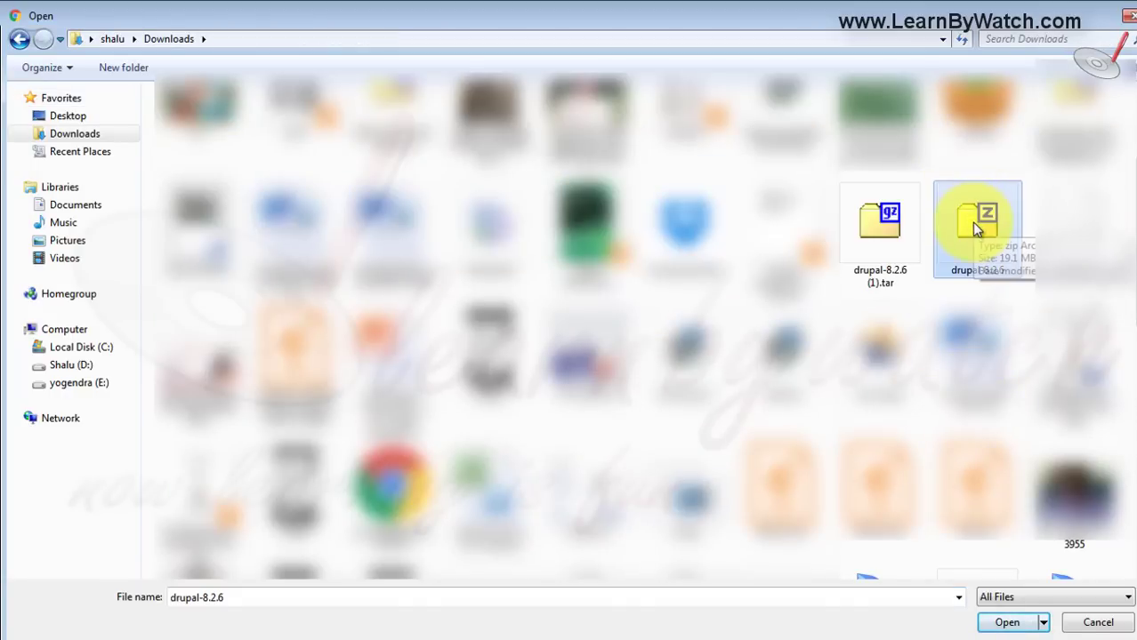
click(1008, 624)
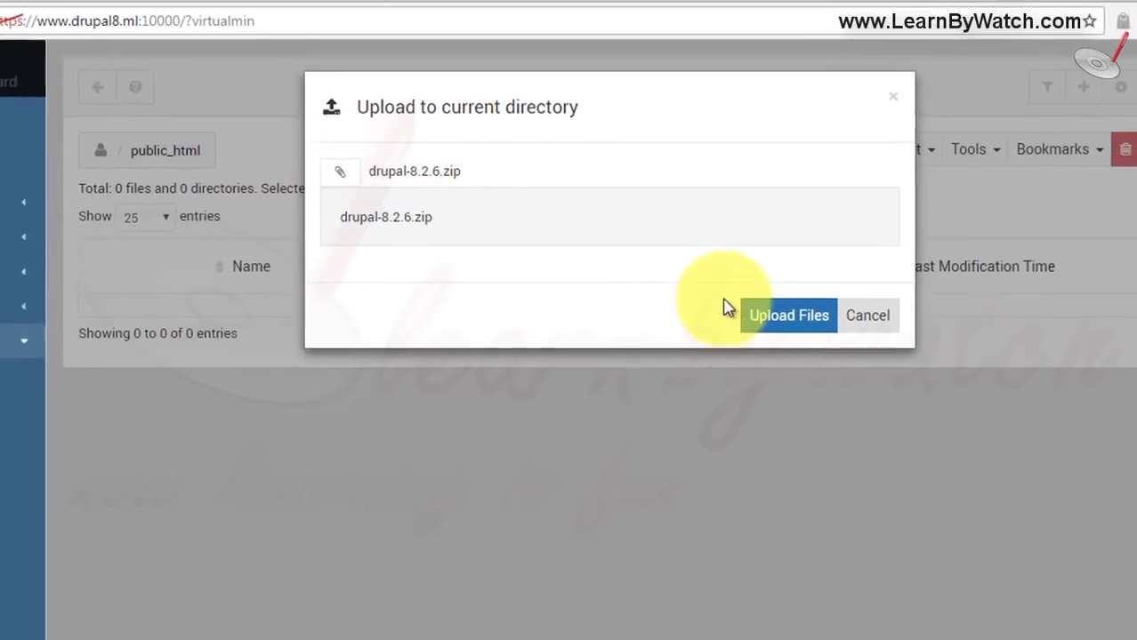
click(814, 285)
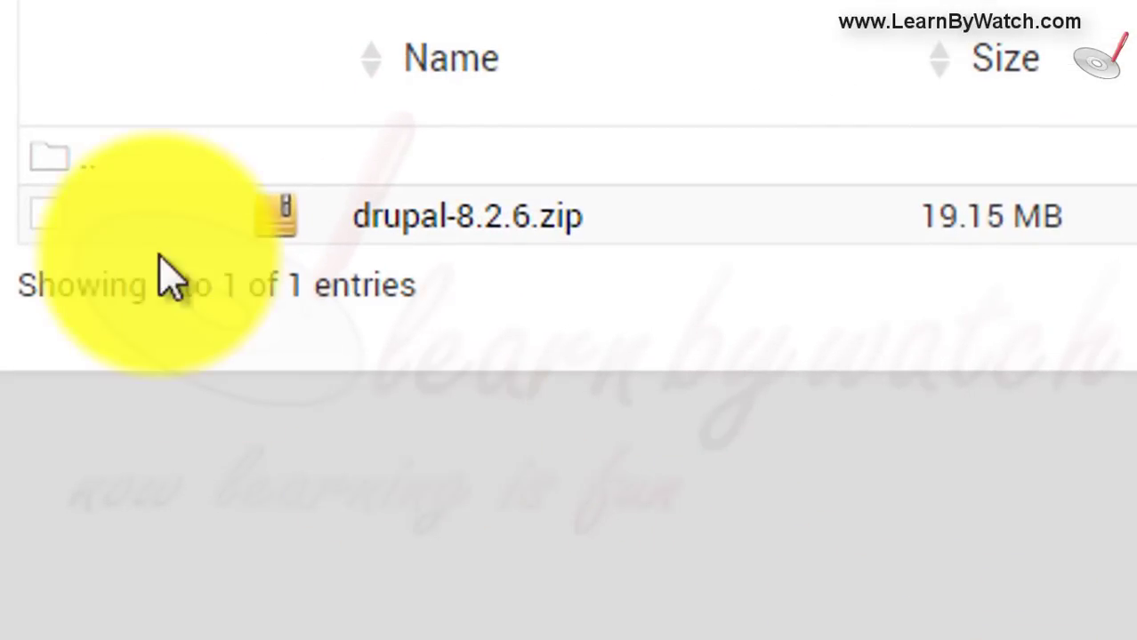
- Extract drupal-8.2.6.zip and open the resulting drupal-8.2.6 folder
click(43, 215)
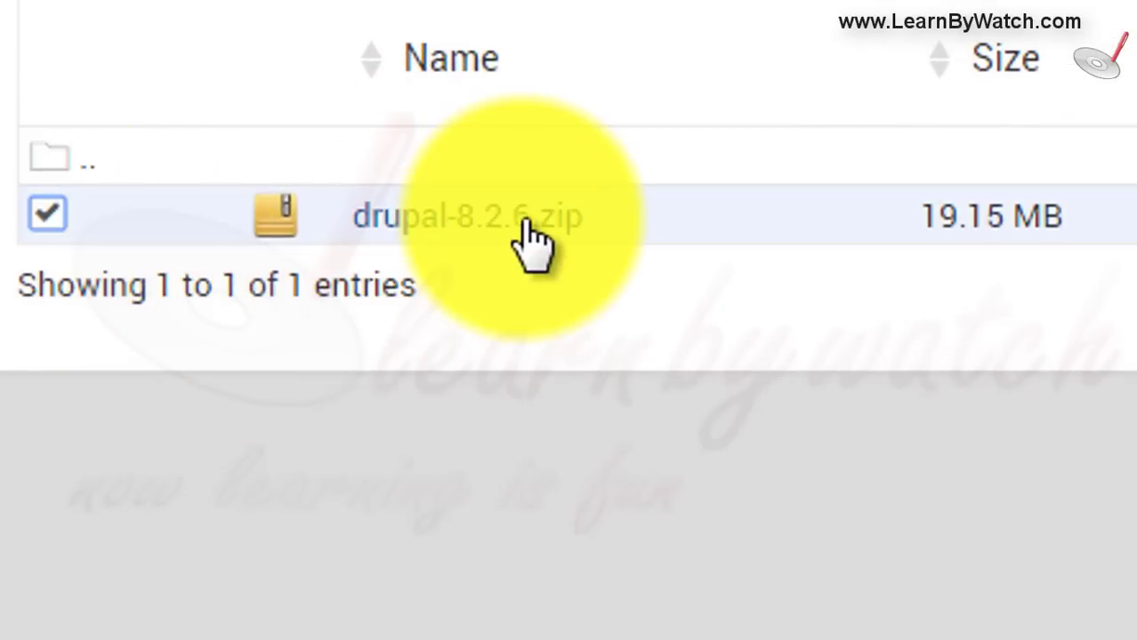
right_click(446, 223)
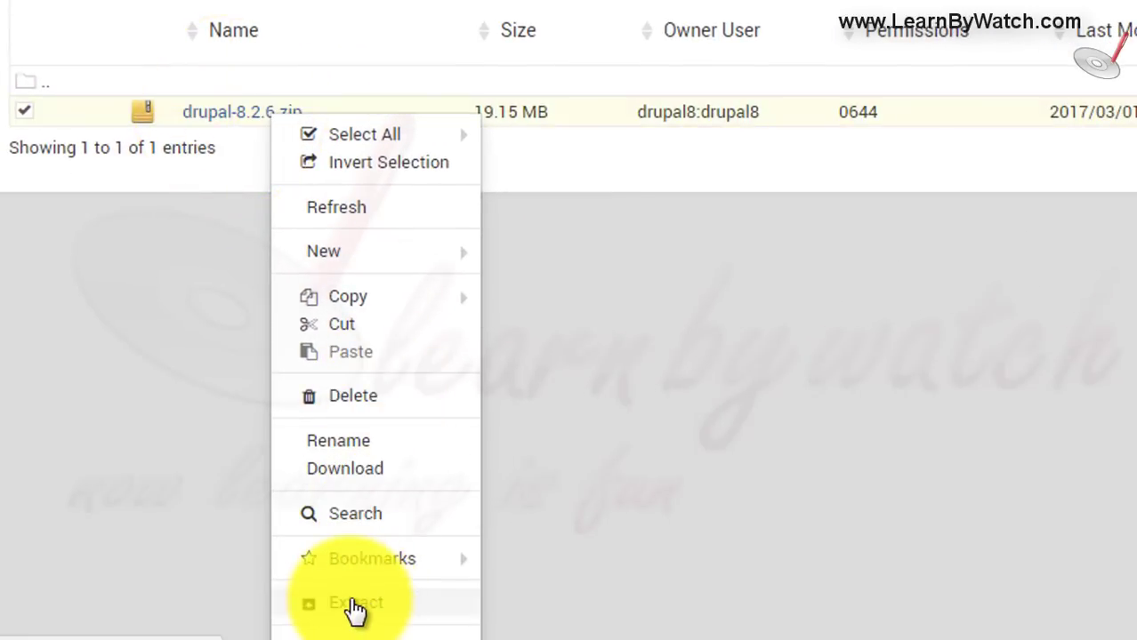
click(355, 605)
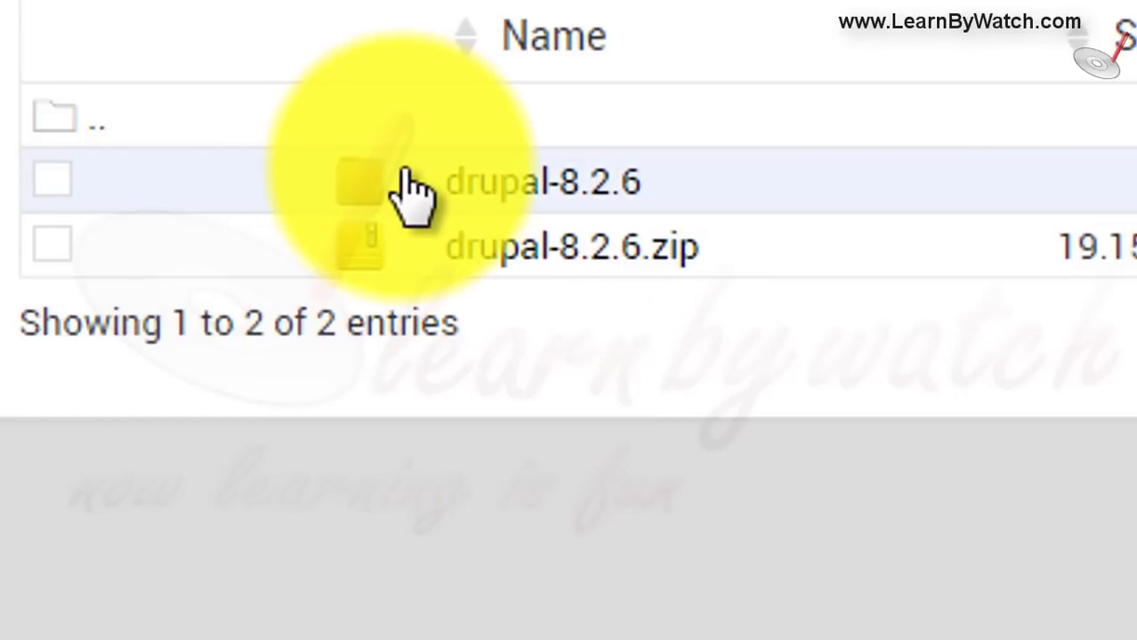
click(539, 185)
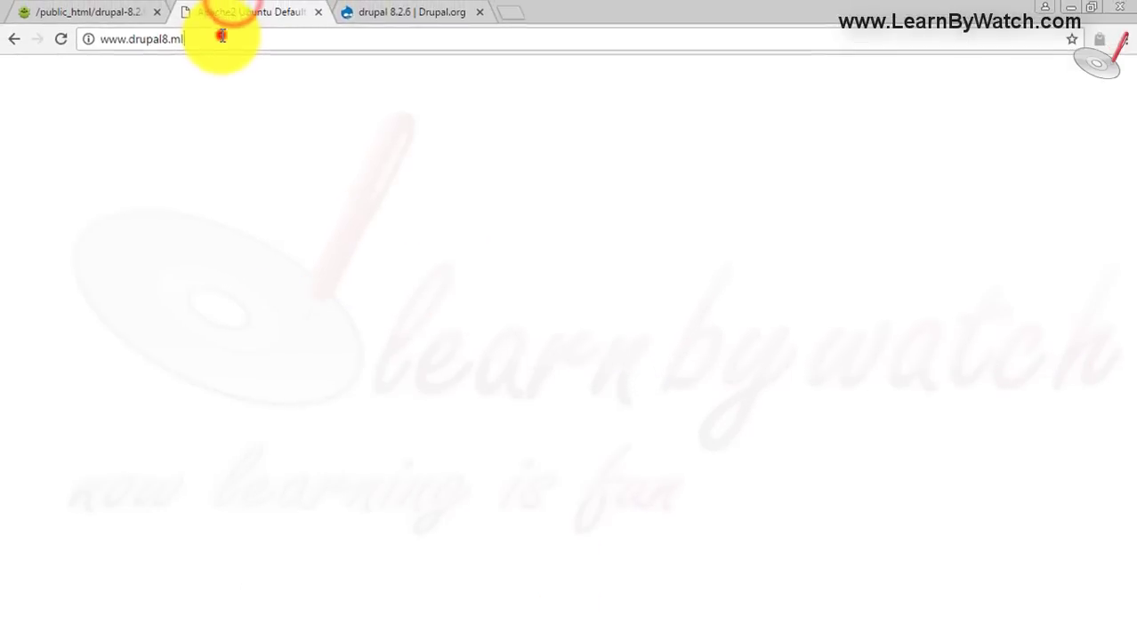
click(254, 38)
click(254, 39)
key(Return)
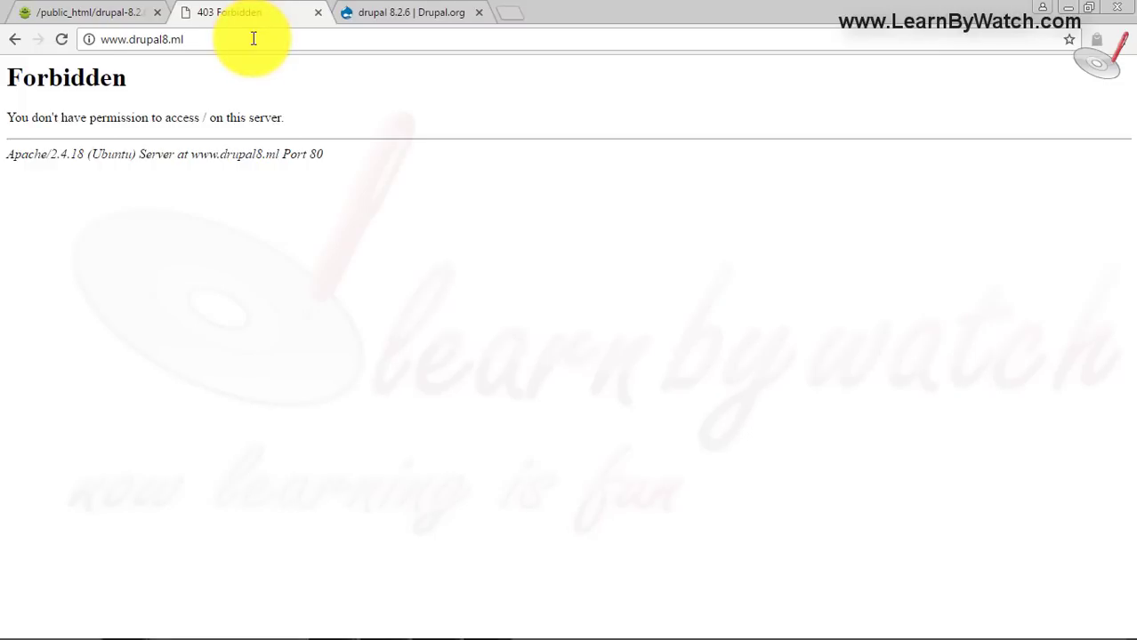
click(253, 38)
click(255, 39)
text(/)
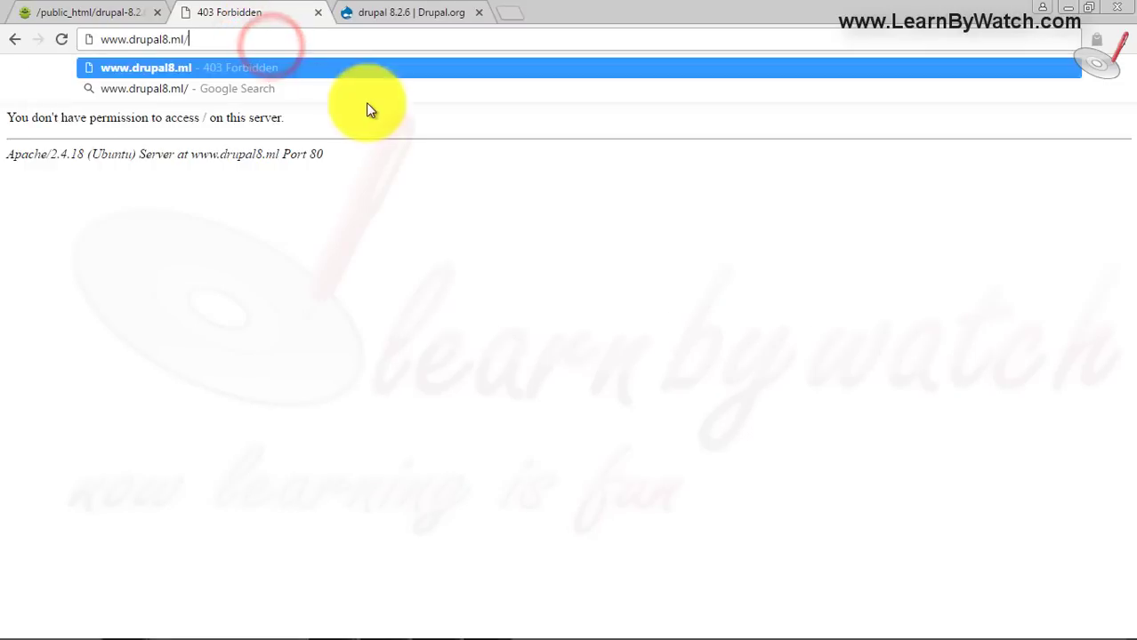
click(119, 11)
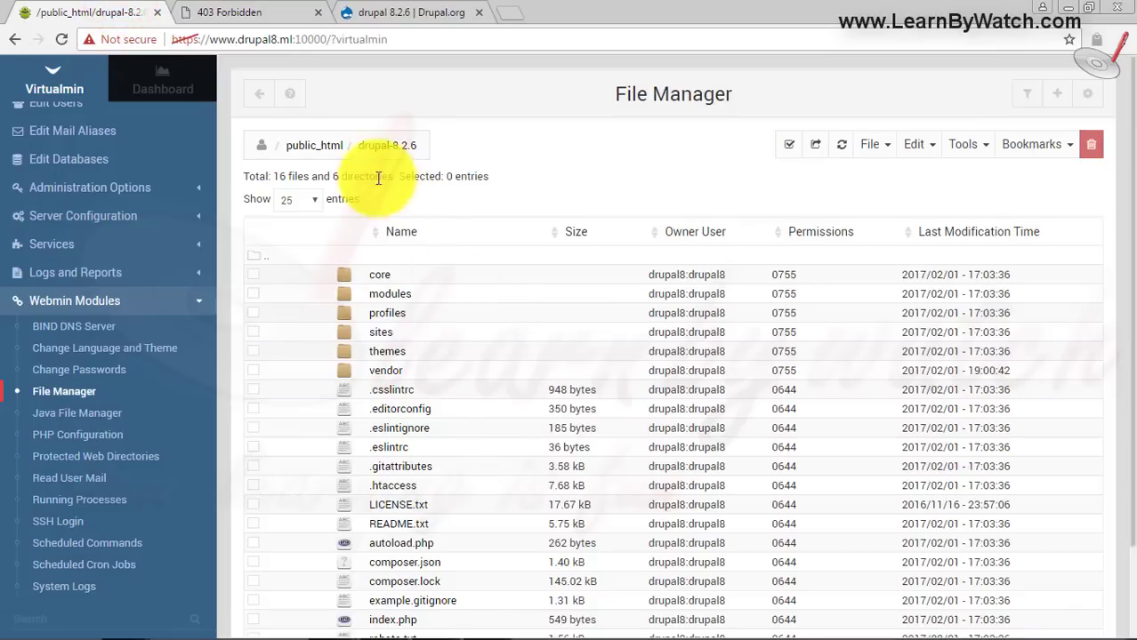
- Append drupal-8.2.6 to the site URL to bring up the Drupal installer's Choose language page
click(244, 11)
text(drupal-8.2.6)
key(Return)
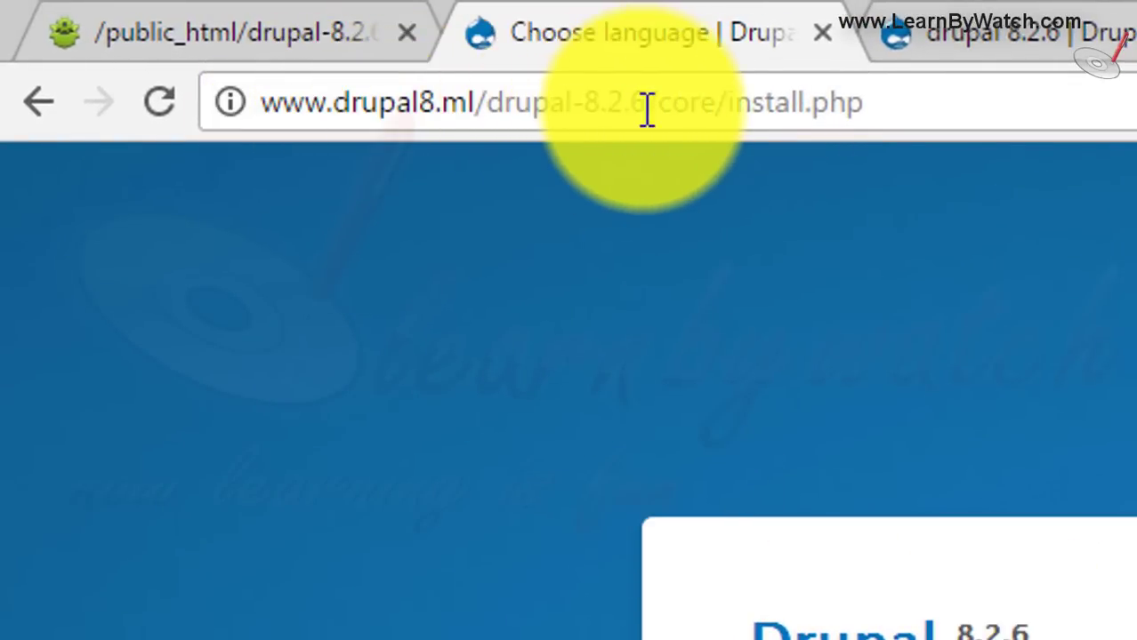
- Highlight the drupal-8.2.6 path in the installer URL, then return to the drupal-8.2.6 folder in File Manager
drag(647, 107, 244, 112)
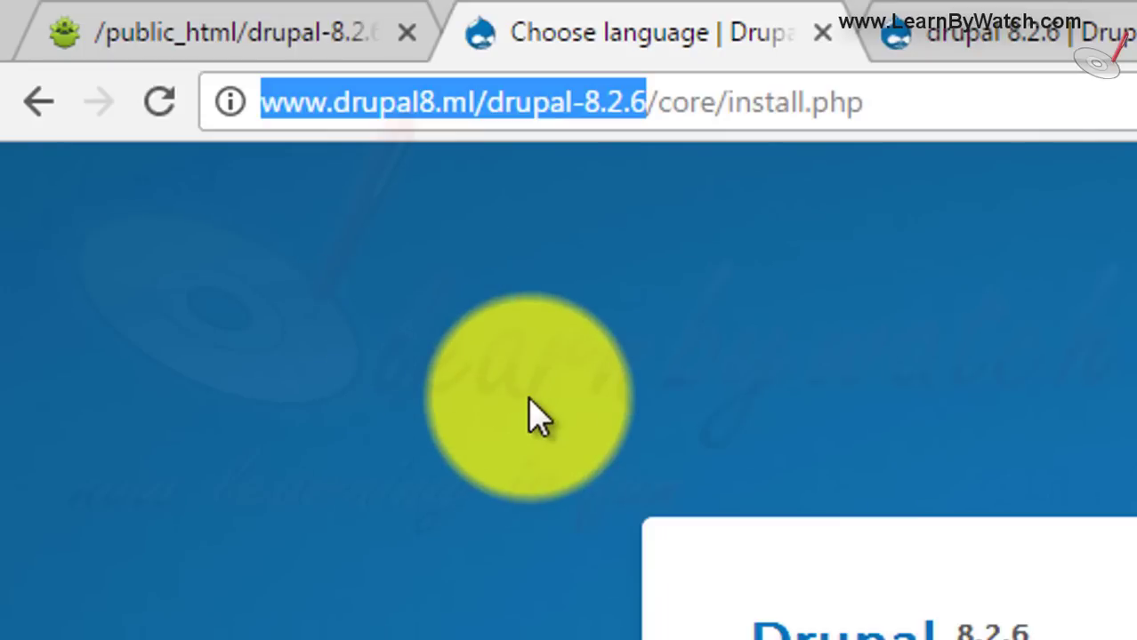
click(227, 26)
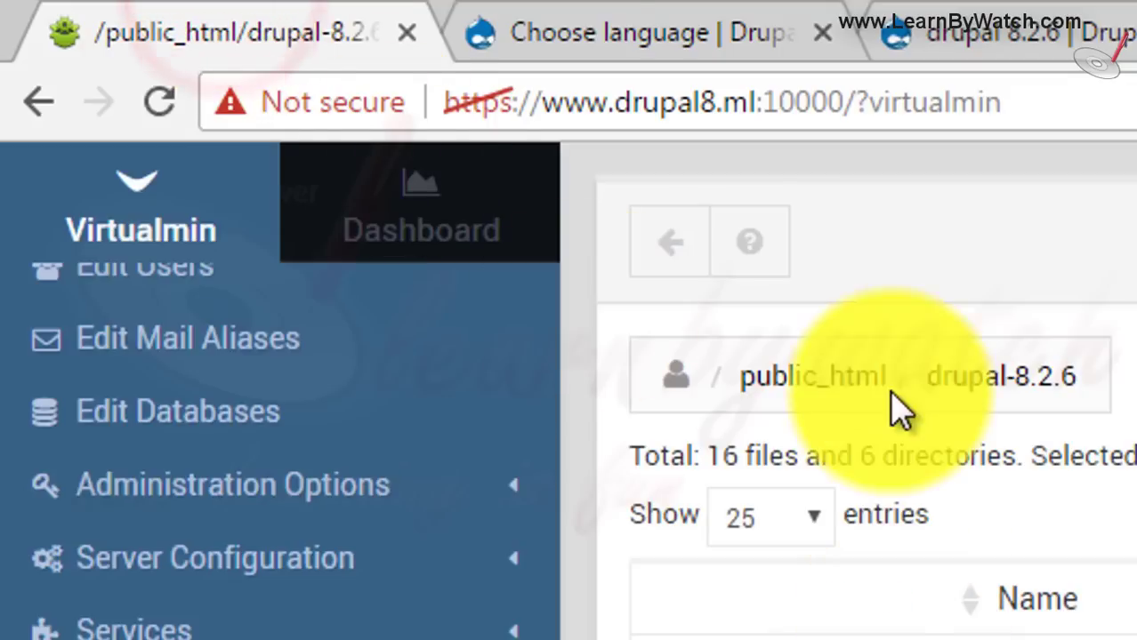
click(538, 22)
click(492, 104)
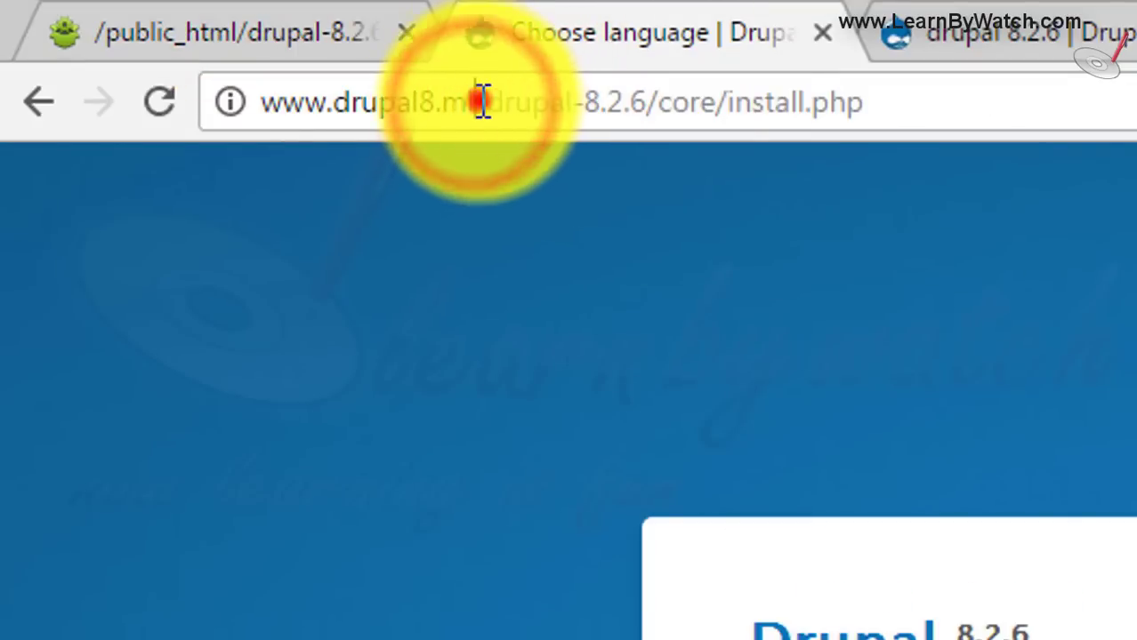
drag(476, 104, 215, 127)
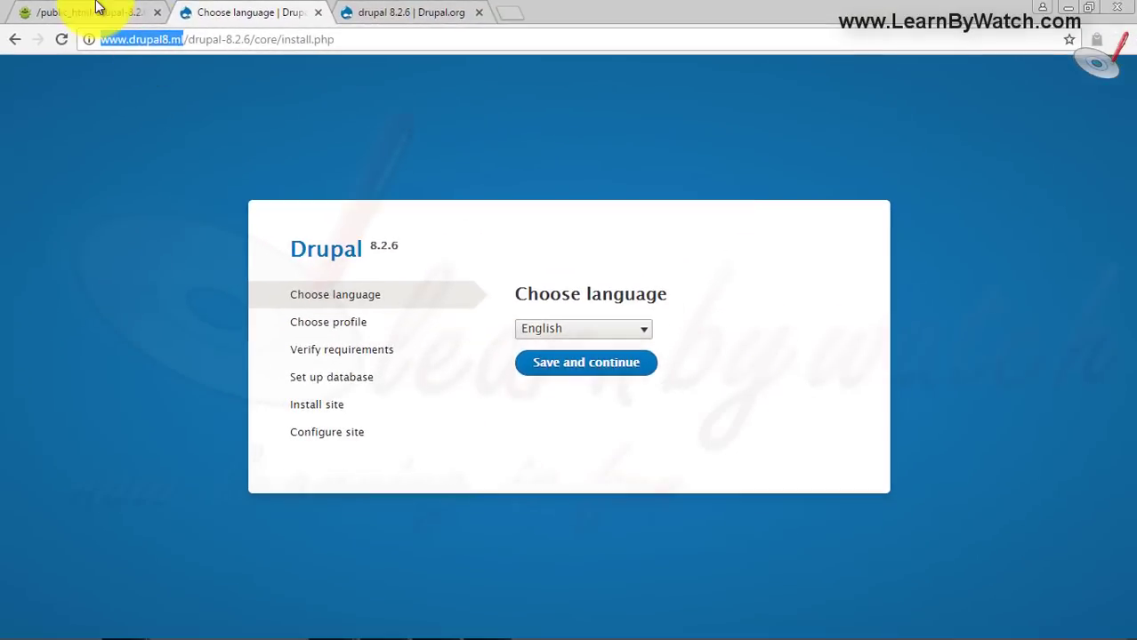
click(249, 22)
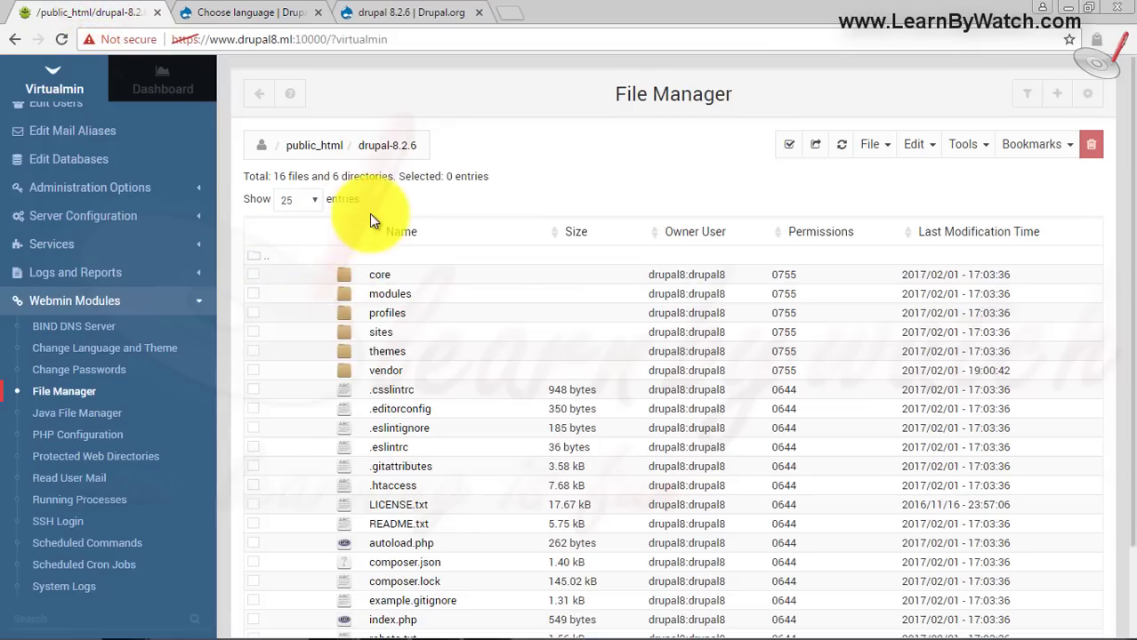
- Cut every file in the drupal-8.2.6 folder and paste it into public_html (17 files, 7 directories)
click(783, 151)
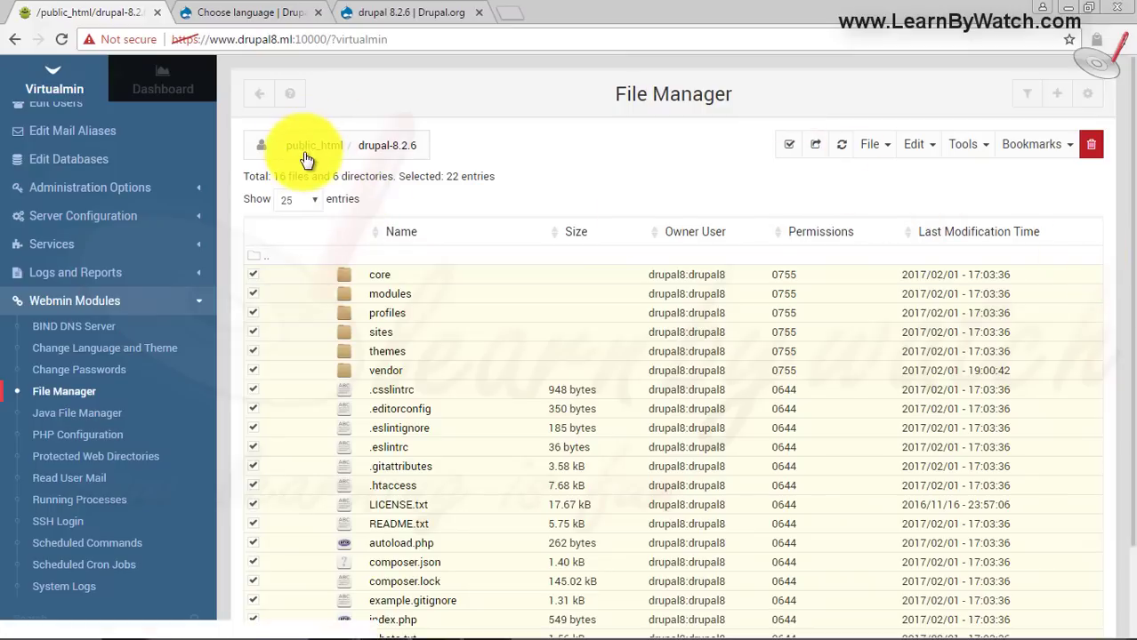
click(918, 144)
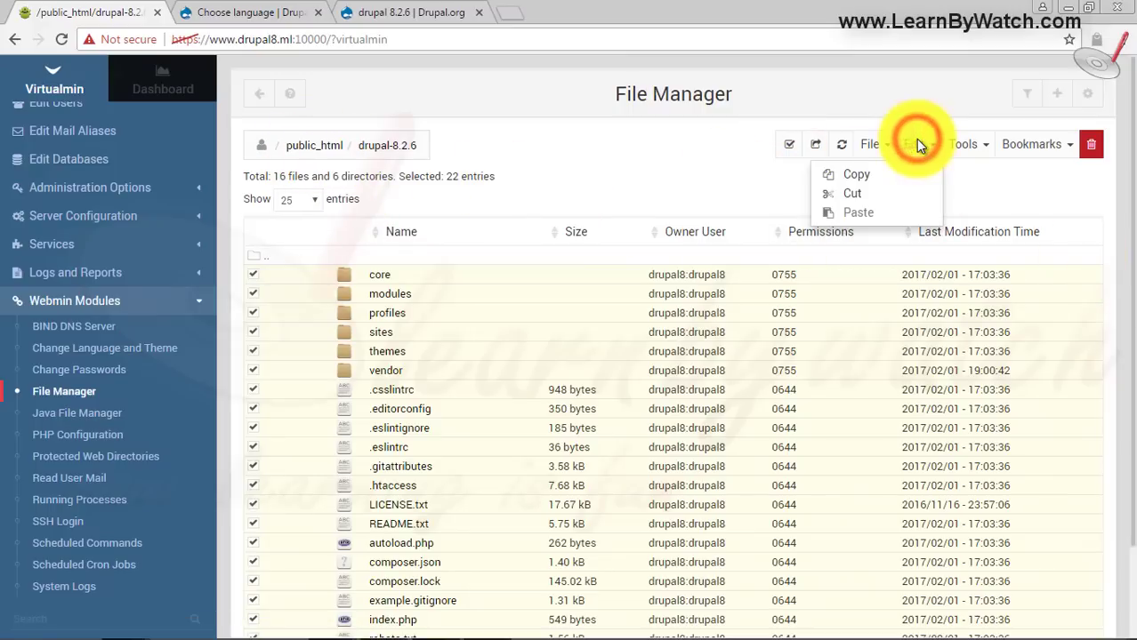
click(854, 196)
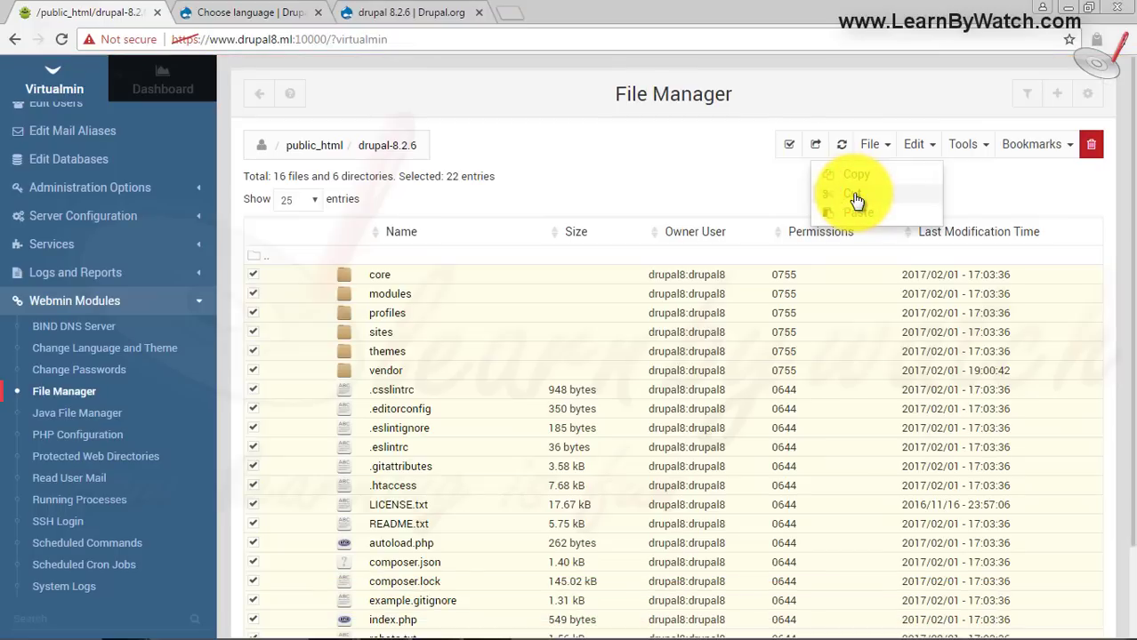
click(310, 151)
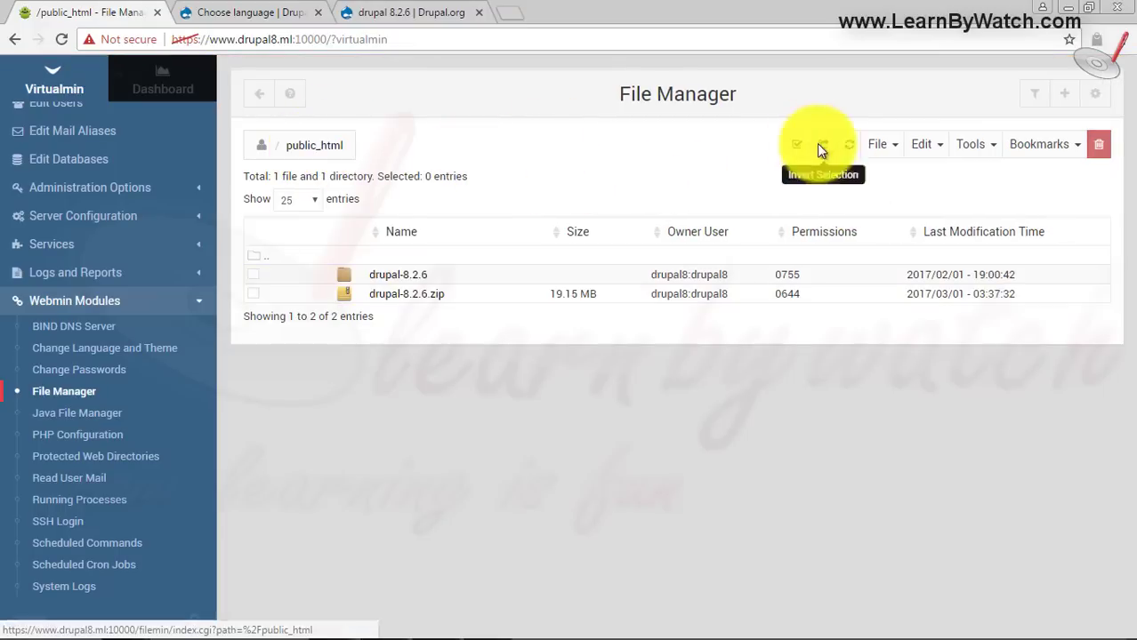
click(927, 147)
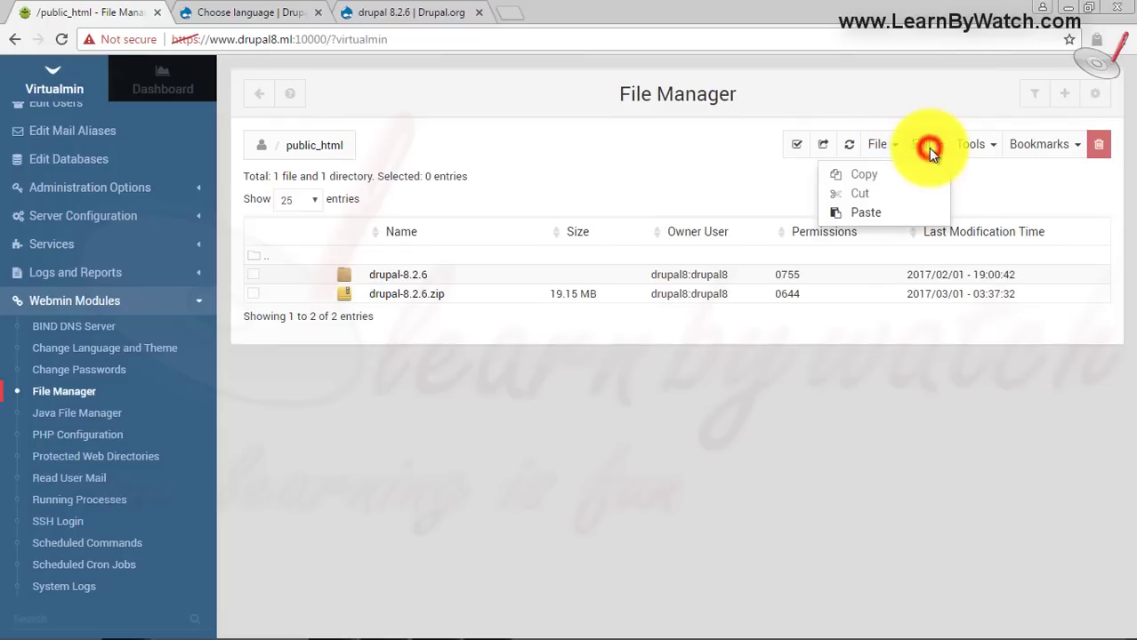
click(870, 217)
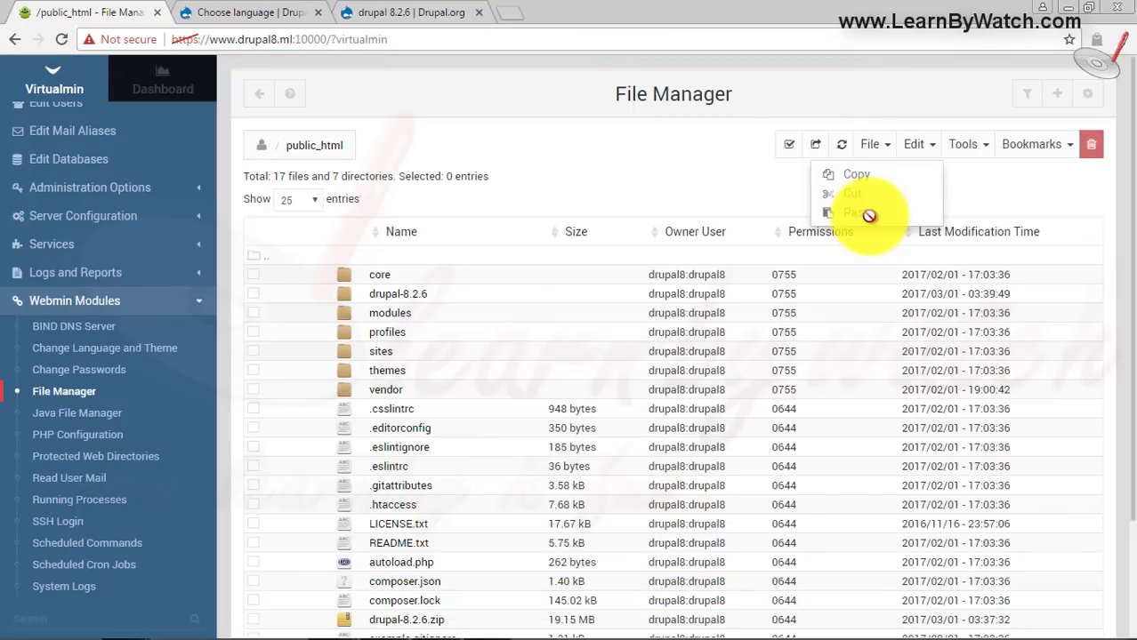
scroll(54, 253, up, 2)
click(53, 249)
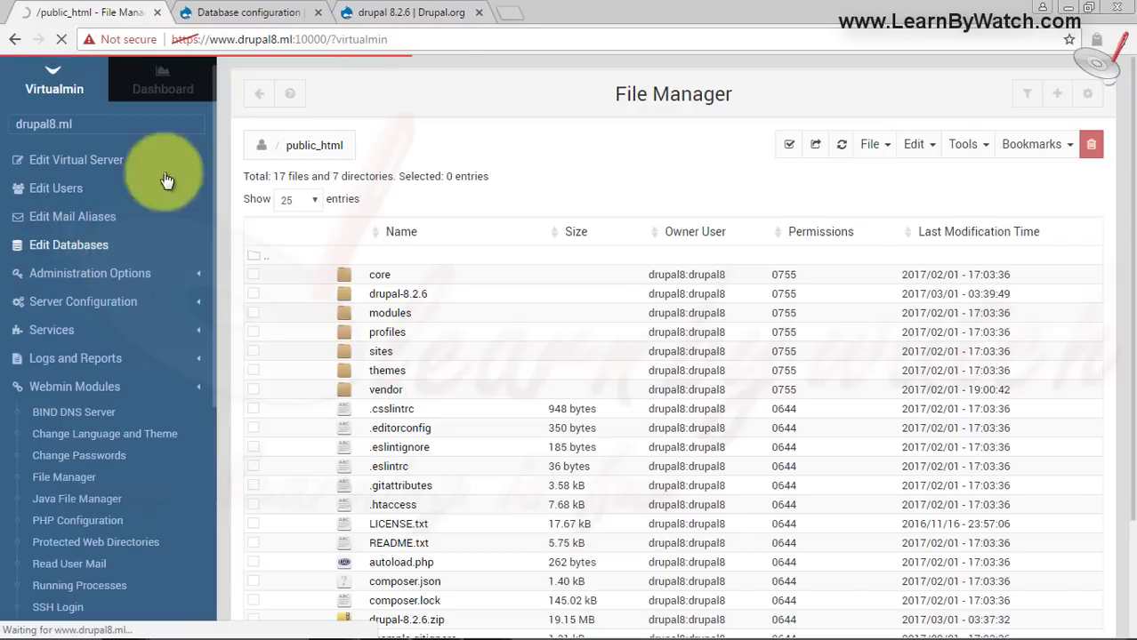
- Bring up the Drupal installer's Database configuration step at the drupal8.ml root
click(409, 12)
click(250, 11)
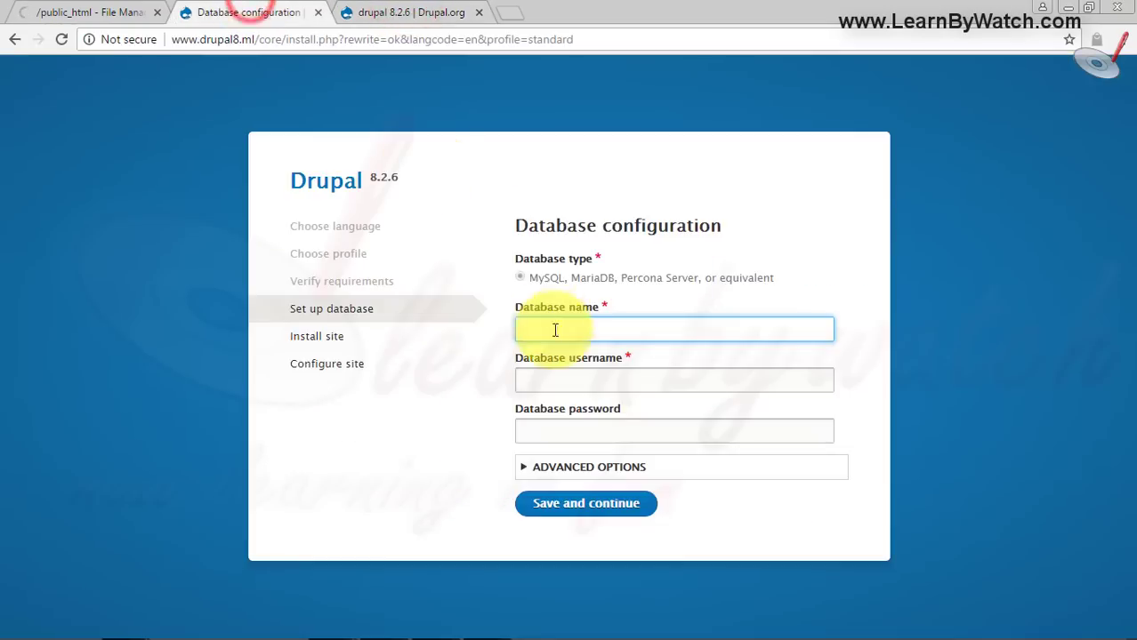
click(589, 389)
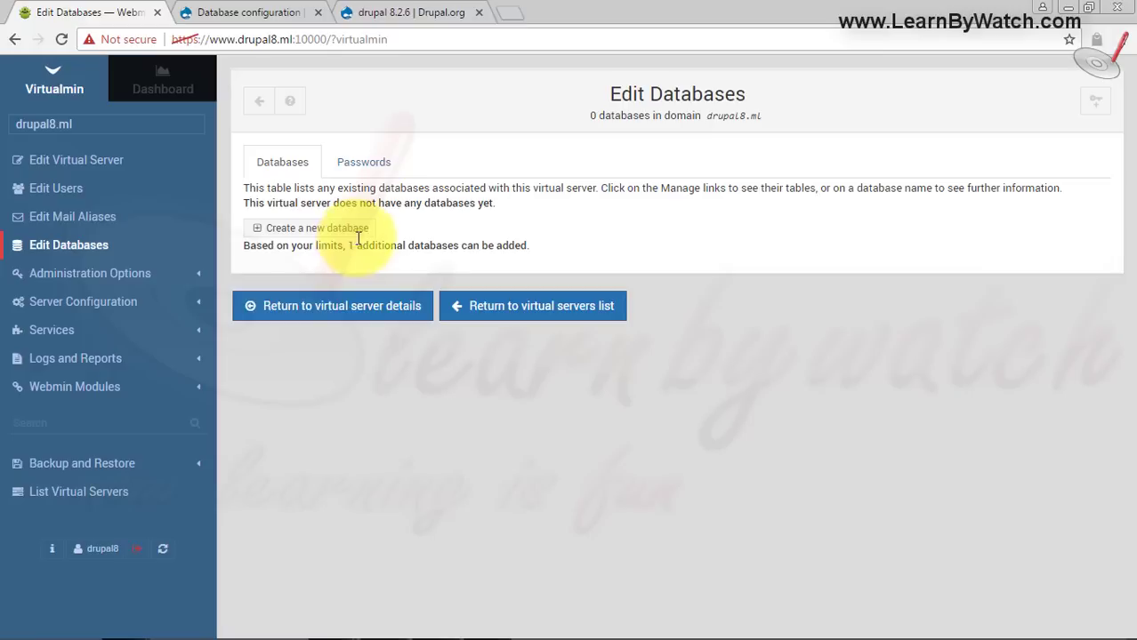
- Start a new database for drupal8.ml, naming it 'learning' after the drupal8_ prefix
drag(351, 249, 527, 248)
click(527, 247)
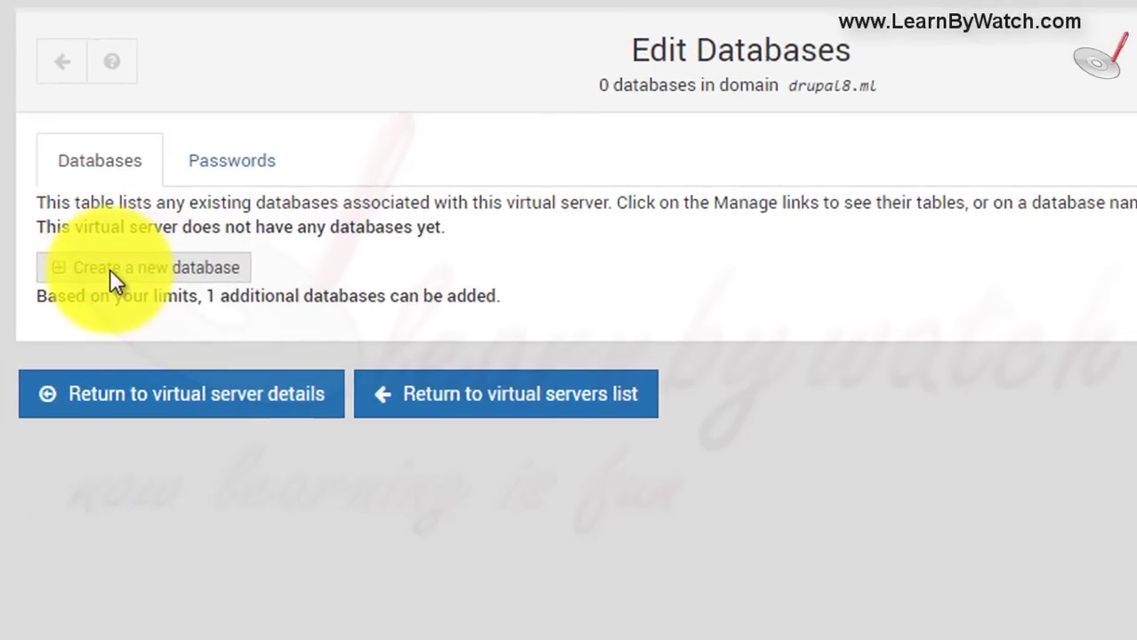
click(288, 229)
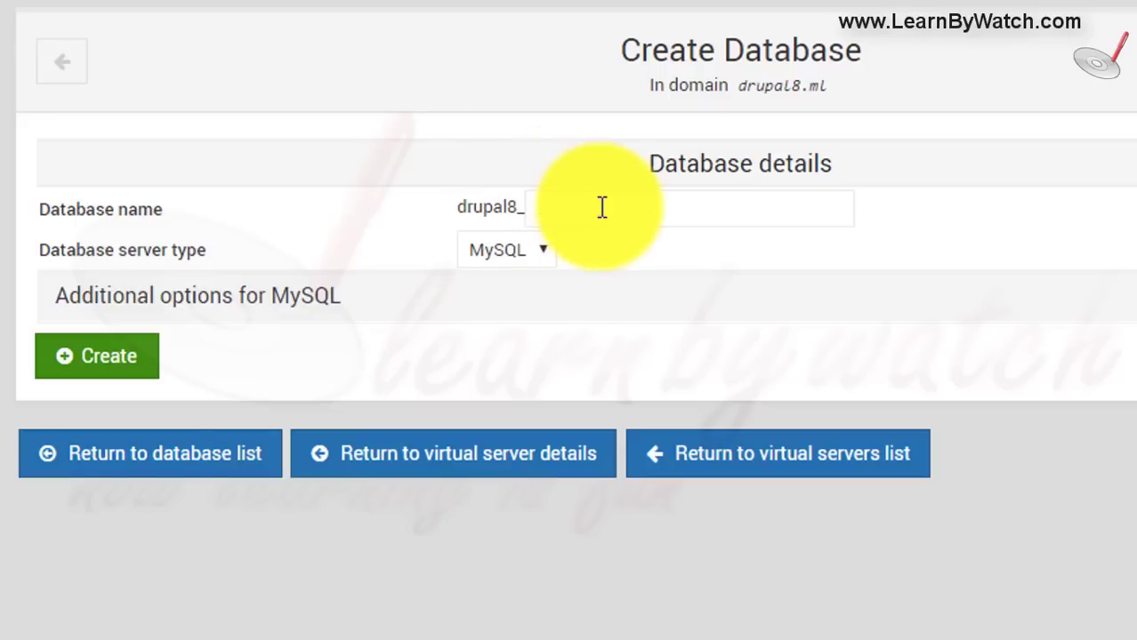
click(601, 208)
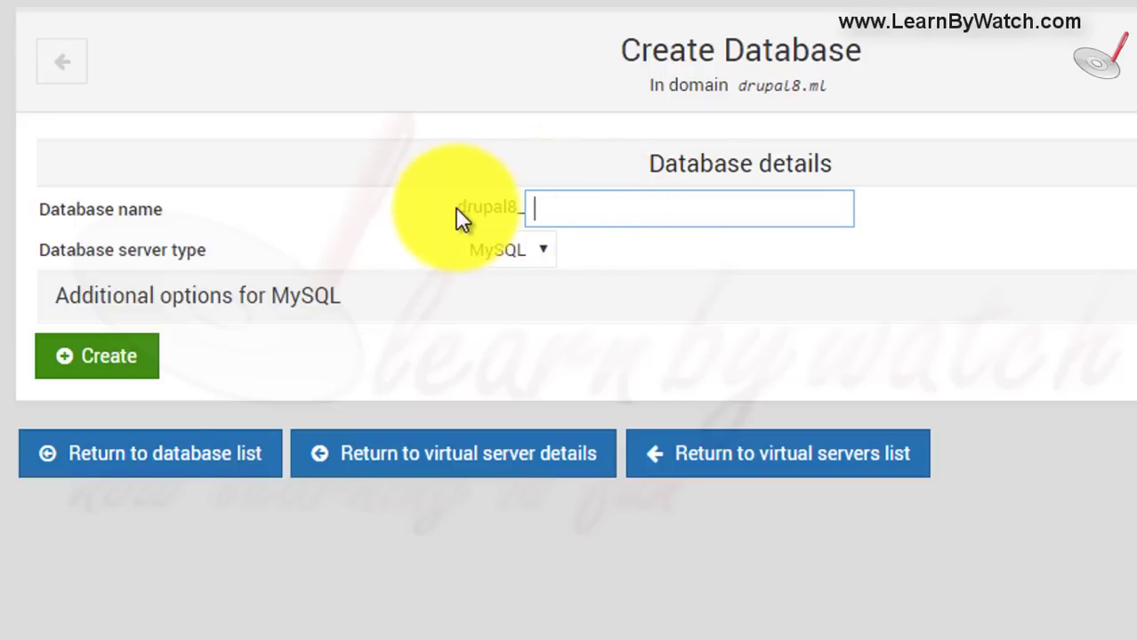
click(556, 214)
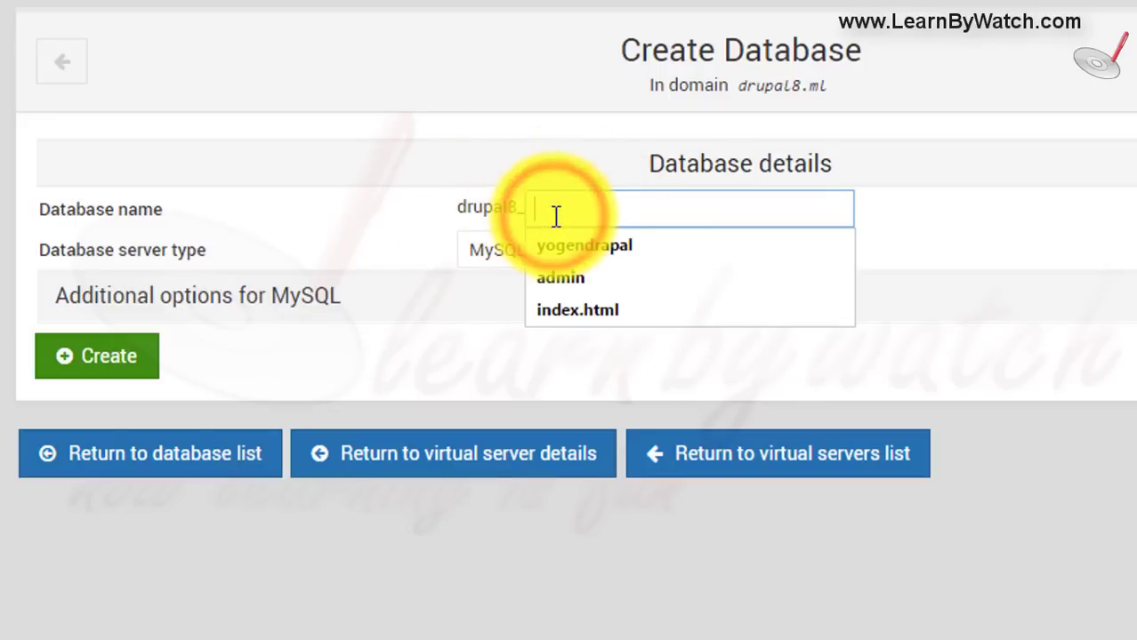
click(591, 211)
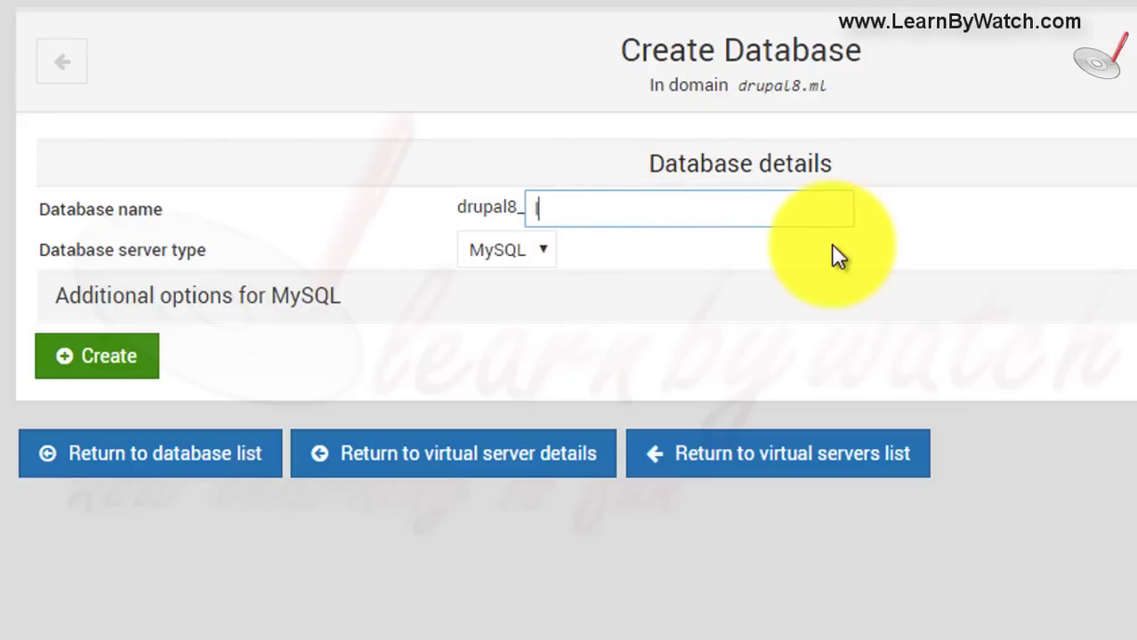
- Keep MySQL as the server type and create the drupal8_learning database
click(527, 260)
click(523, 286)
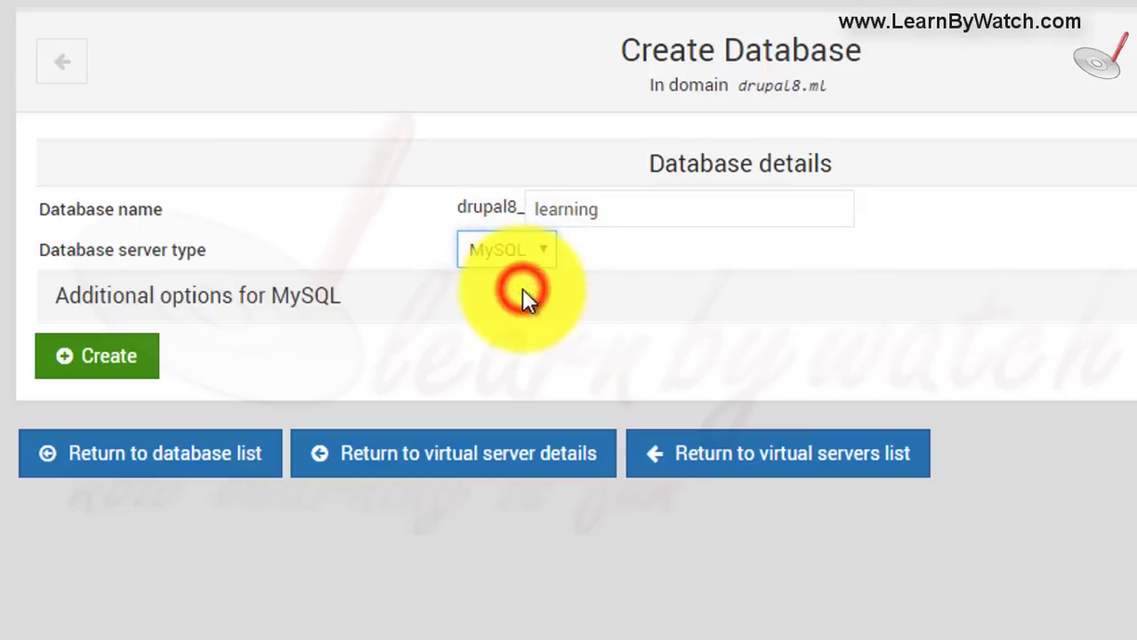
click(255, 302)
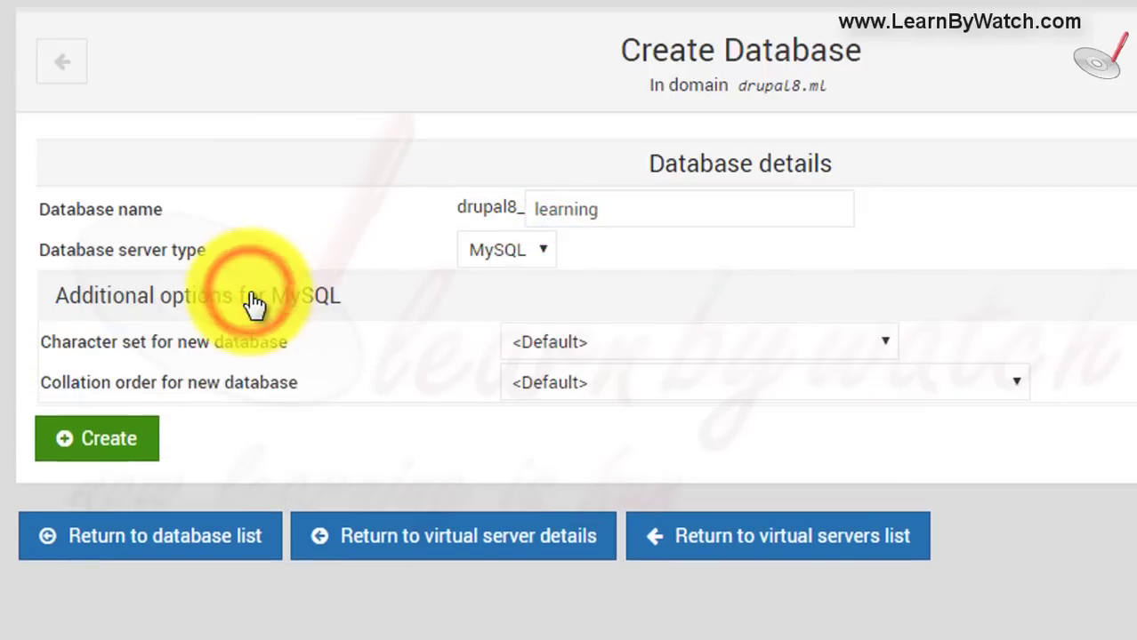
click(255, 302)
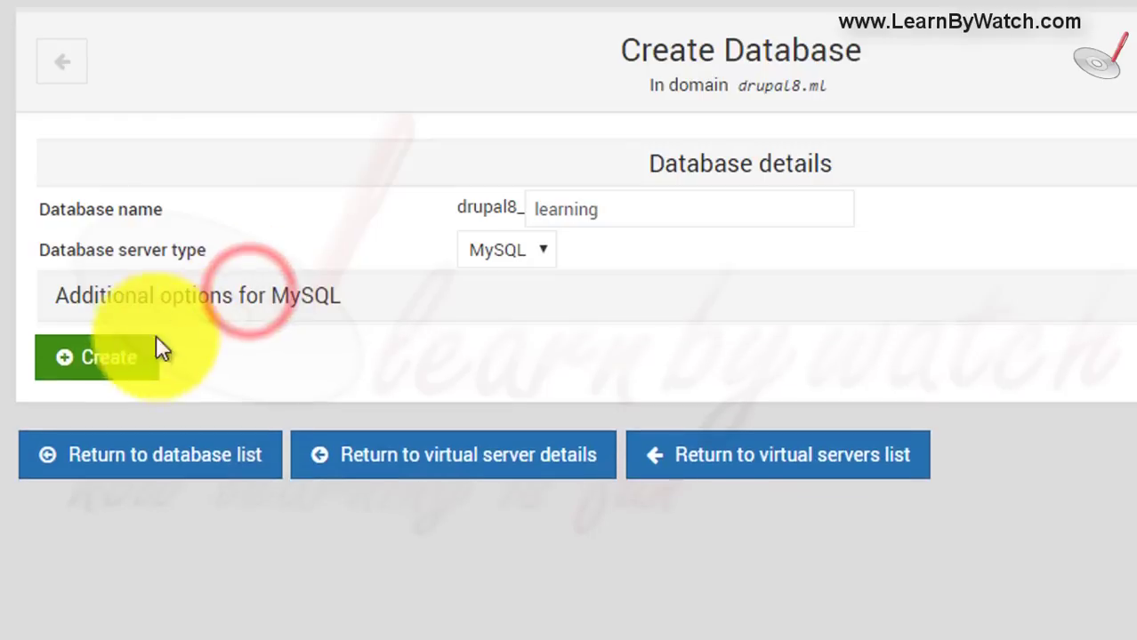
click(118, 360)
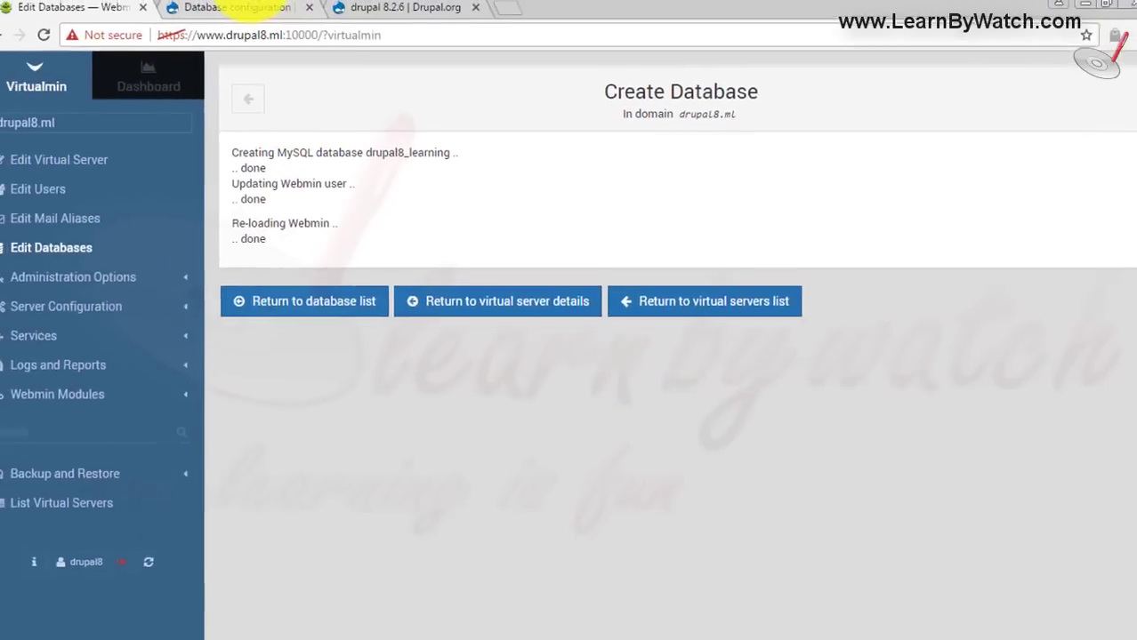
click(253, 11)
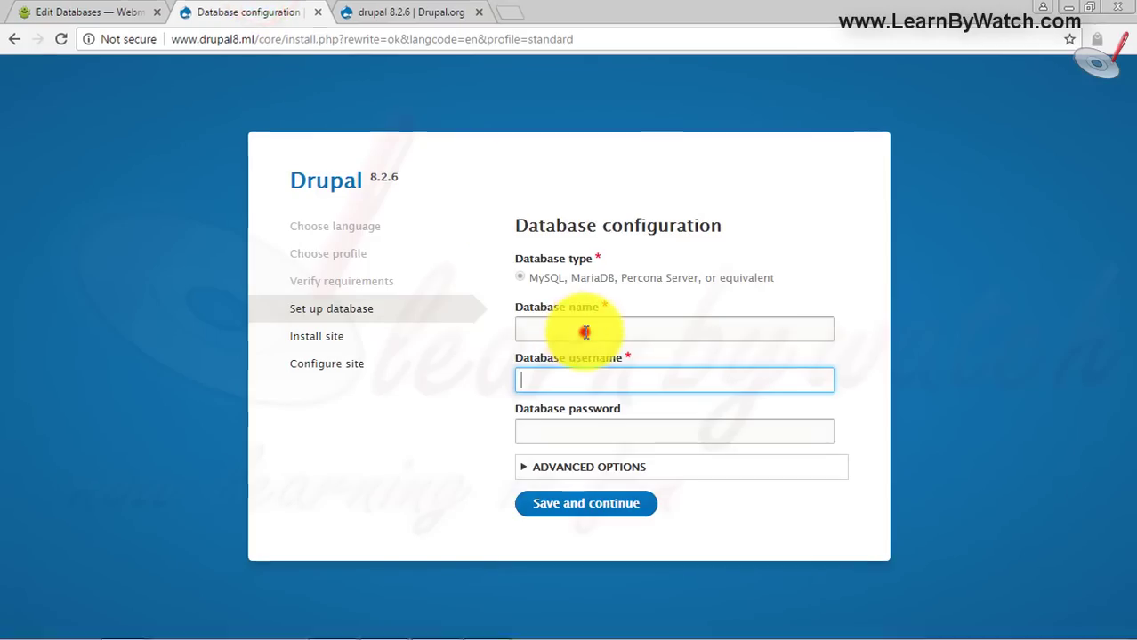
- Enter database name drupal8_learning and username drupal8, then save and continue
click(584, 329)
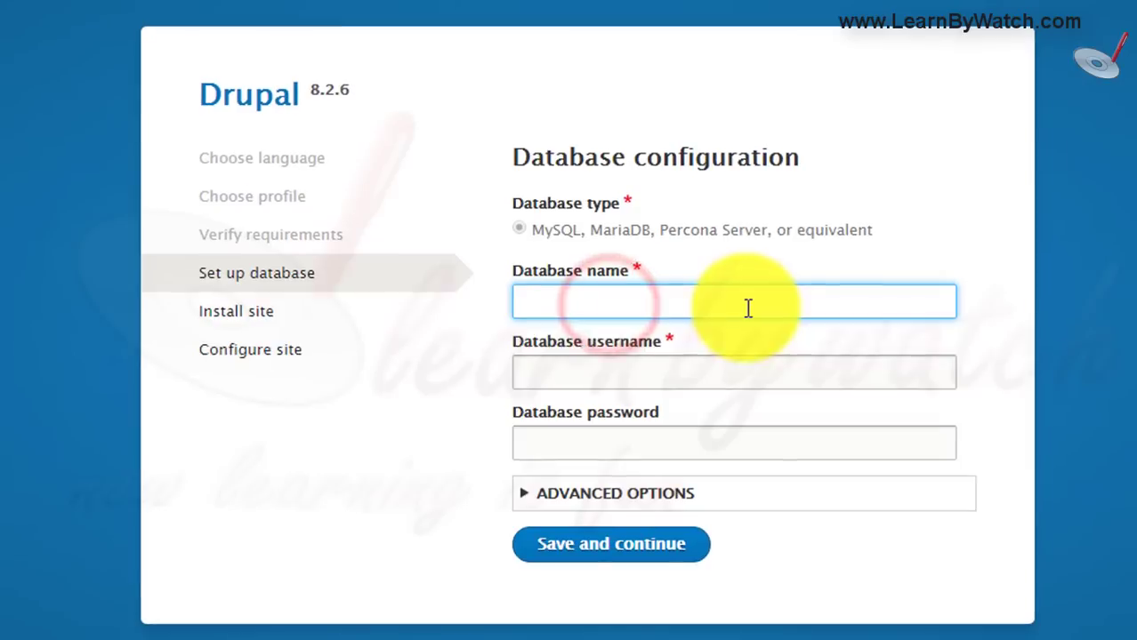
text(drupal)
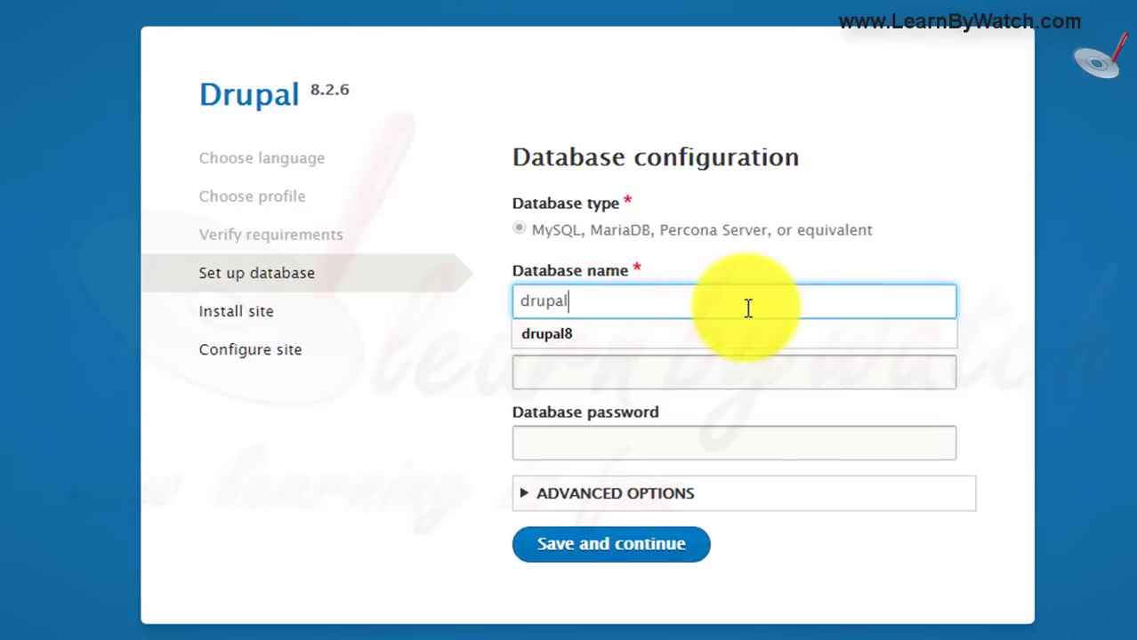
text(8_learning)
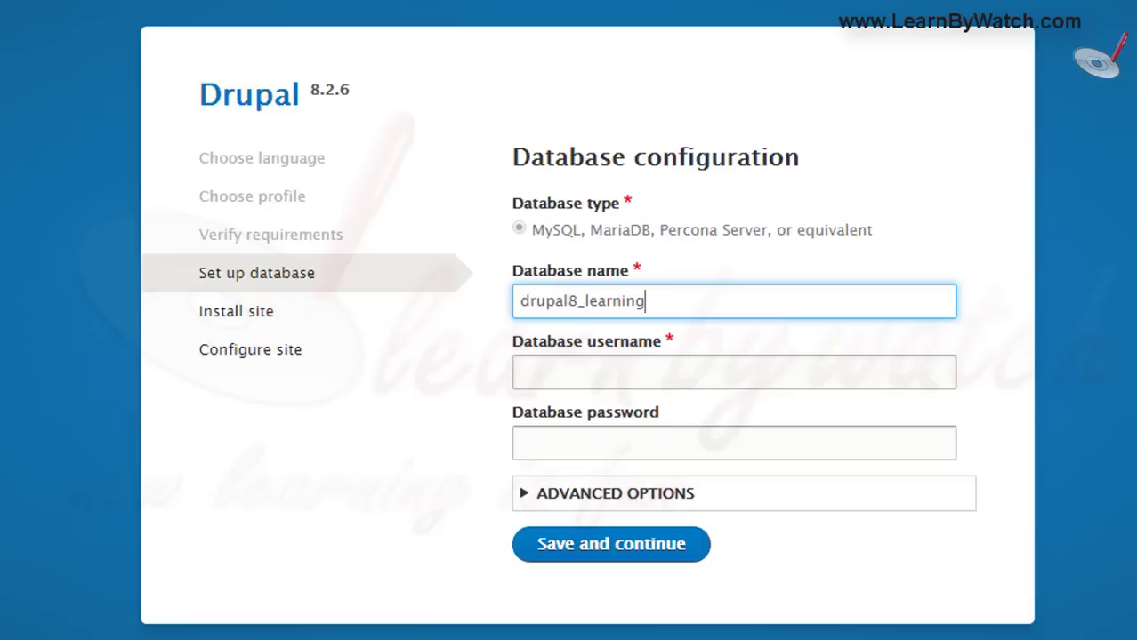
click(601, 369)
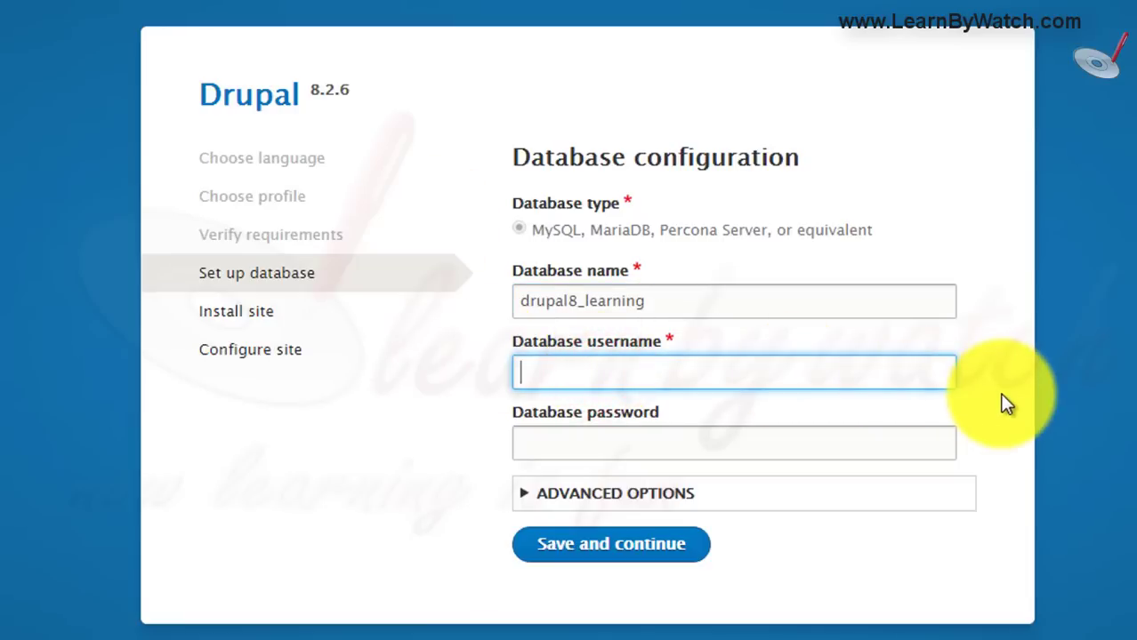
text(dru)
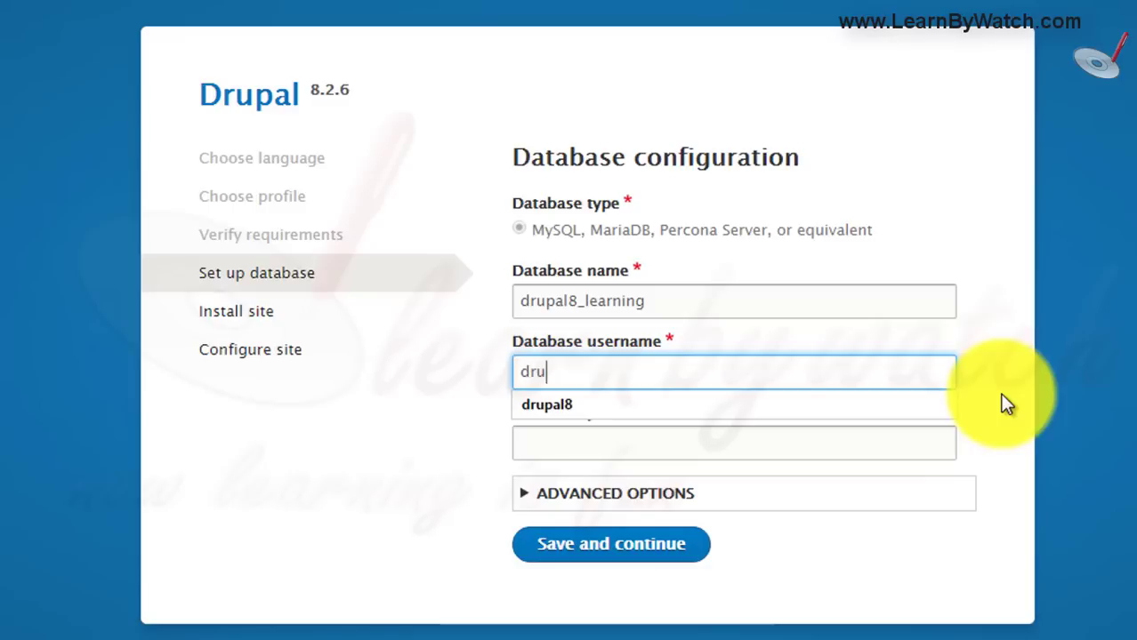
text(pal8)
key(Tab)
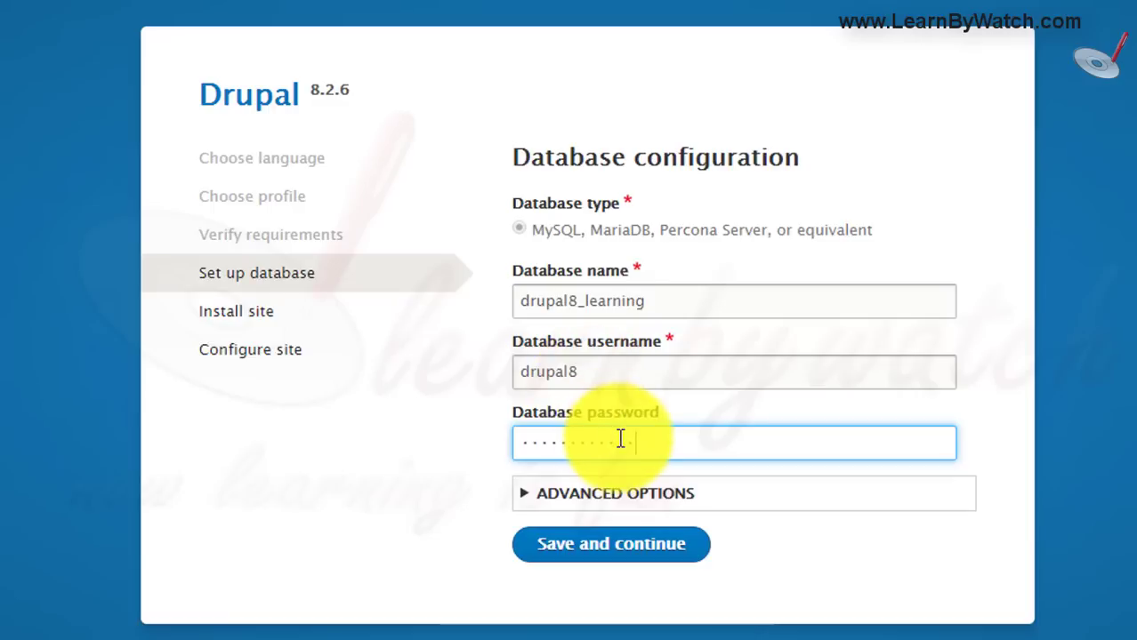
click(604, 560)
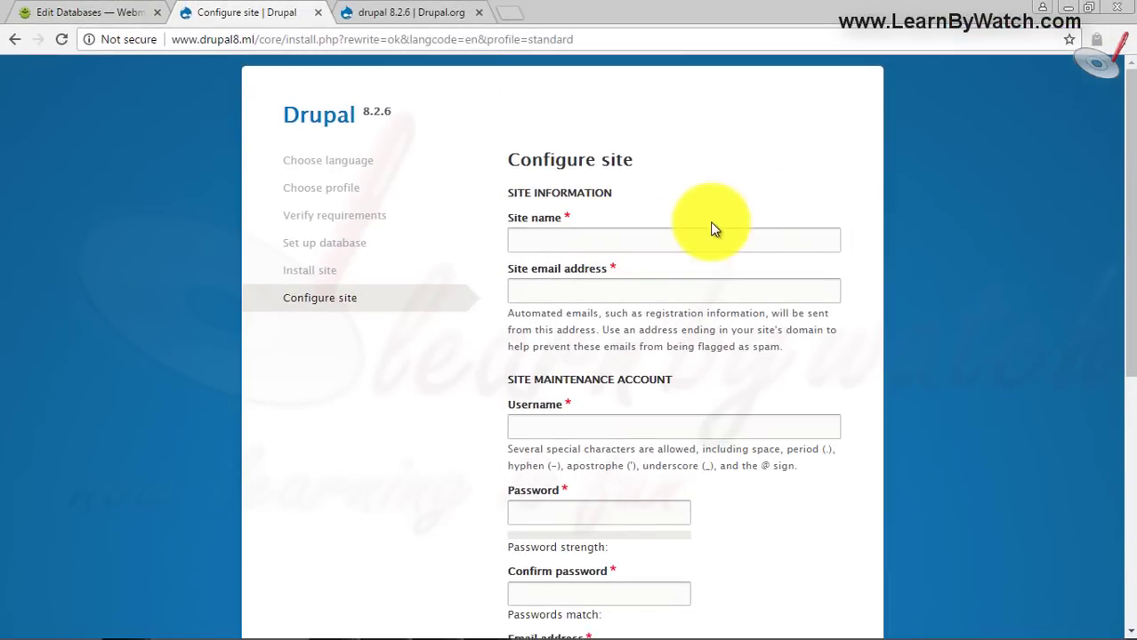
- Name the site 'Drupal 8 Training' and fill in the site email from the autocomplete suggestion
click(583, 240)
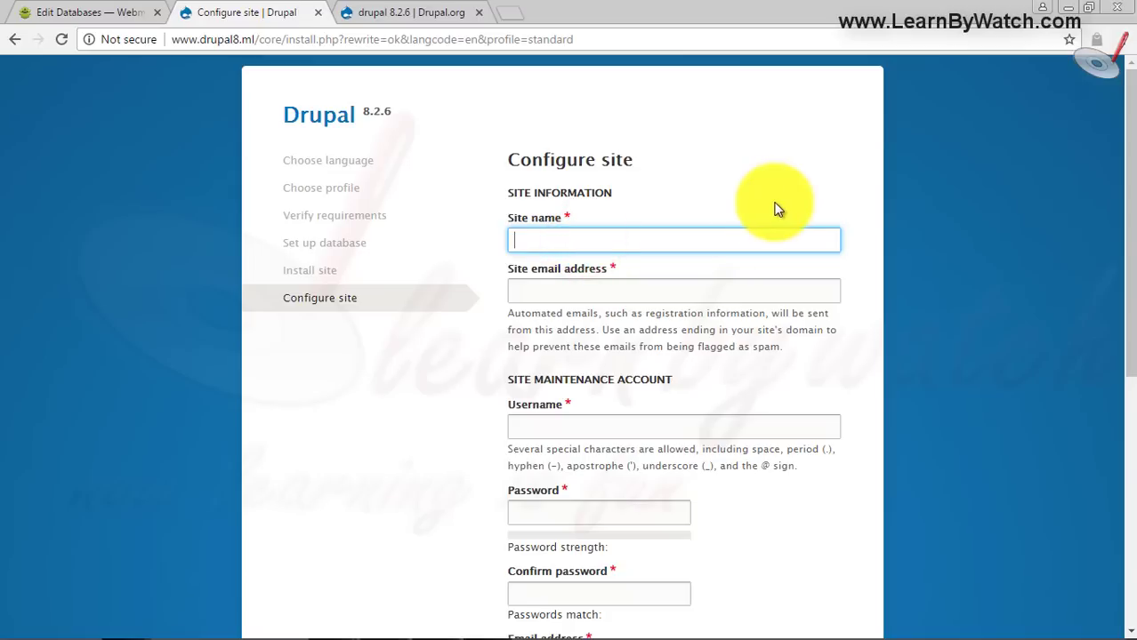
text(Drupal 8 Tranin)
key(BackSpace)
key(BackSpace)
key(BackSpace)
key(BackSpace)
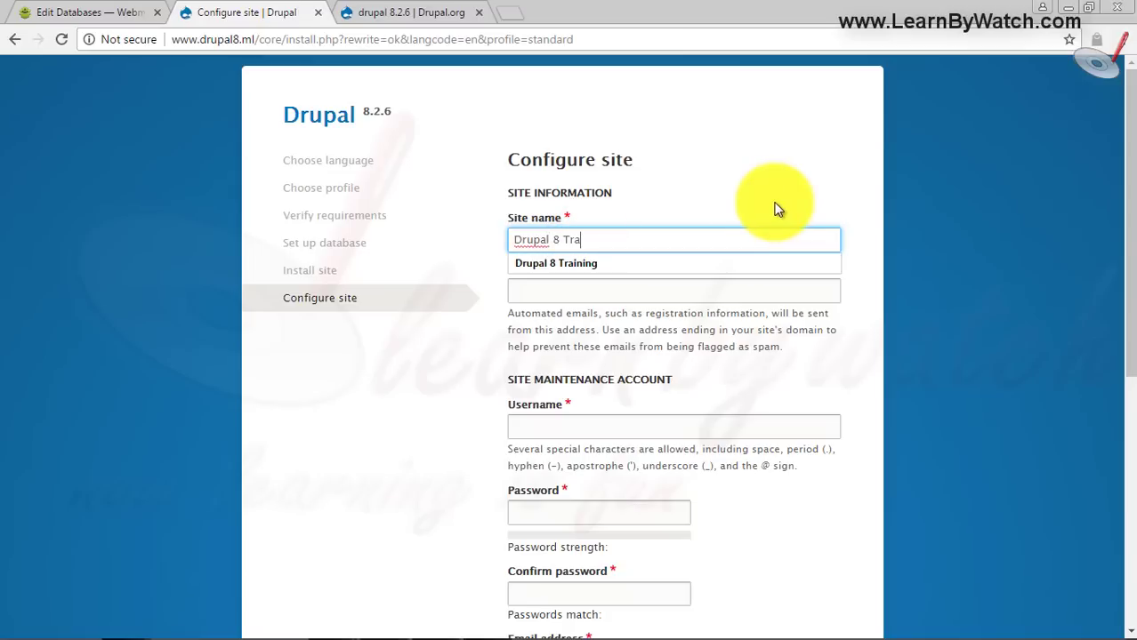
text(ining)
key(Tab)
scroll(916, 311, down, 1)
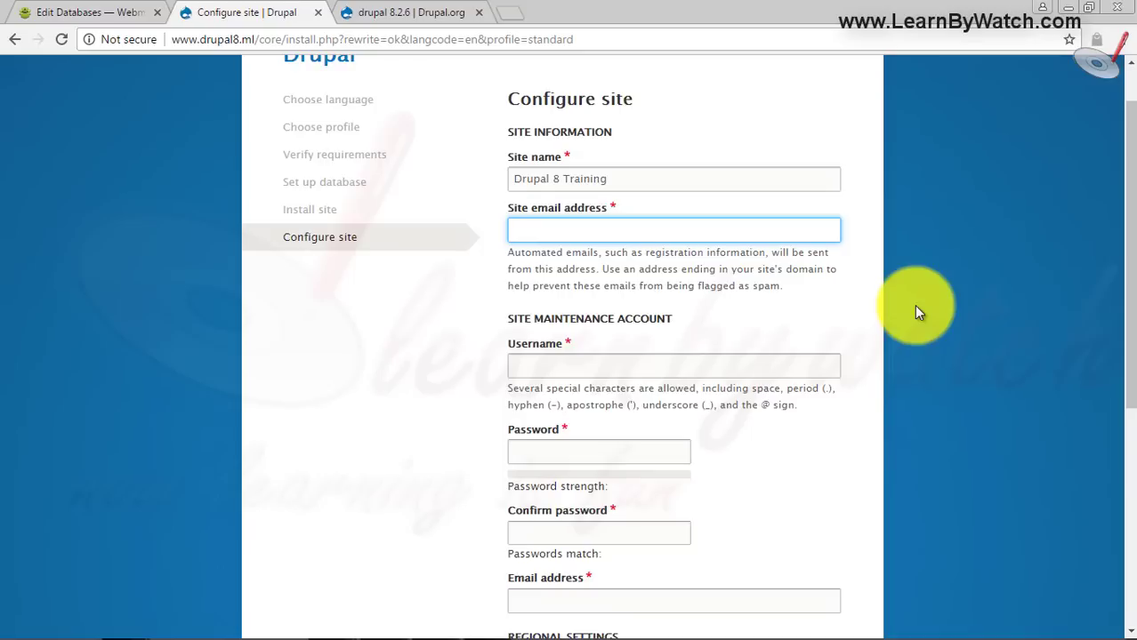
text(yogend)
key(Down)
key(Return)
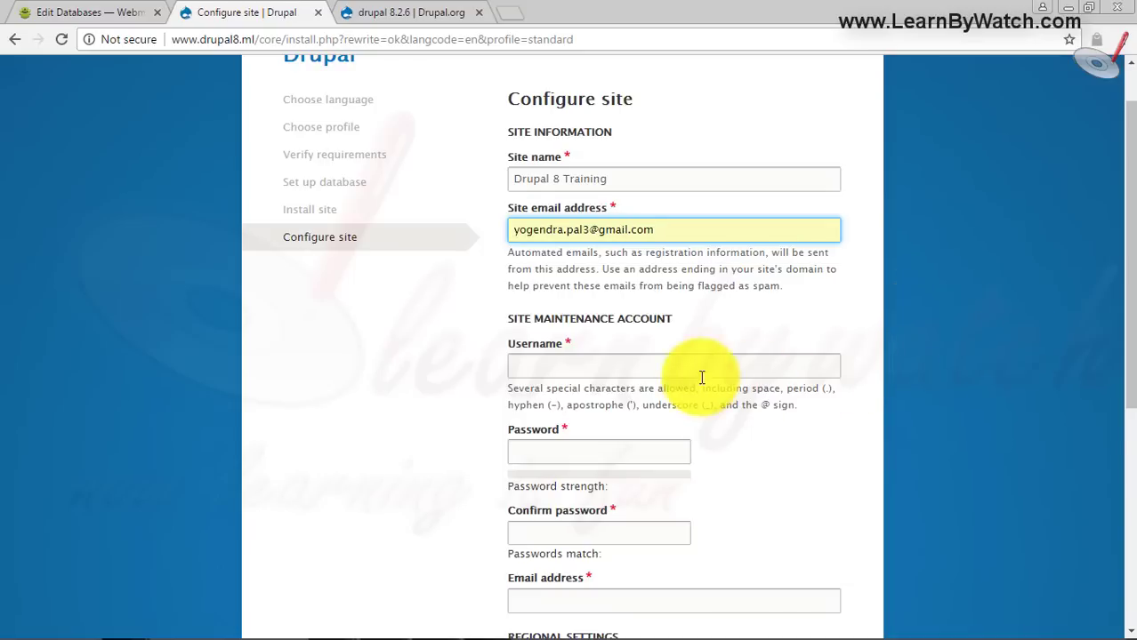
- Set the maintenance account username to admin and enter and confirm its password
click(694, 368)
text(admin)
key(Tab)
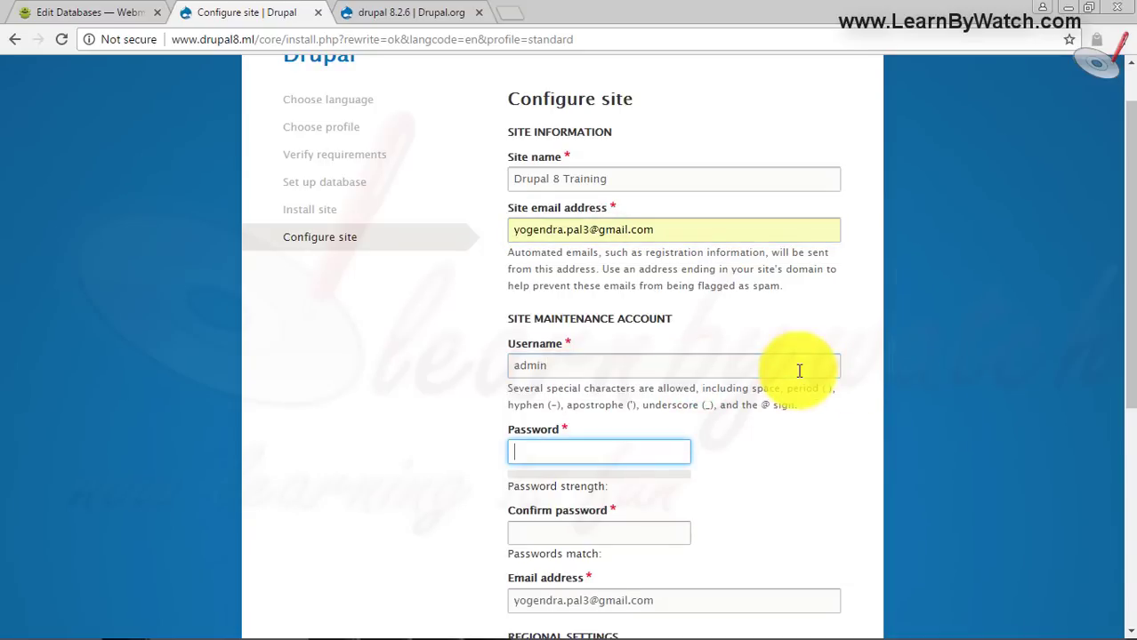
text(ad)
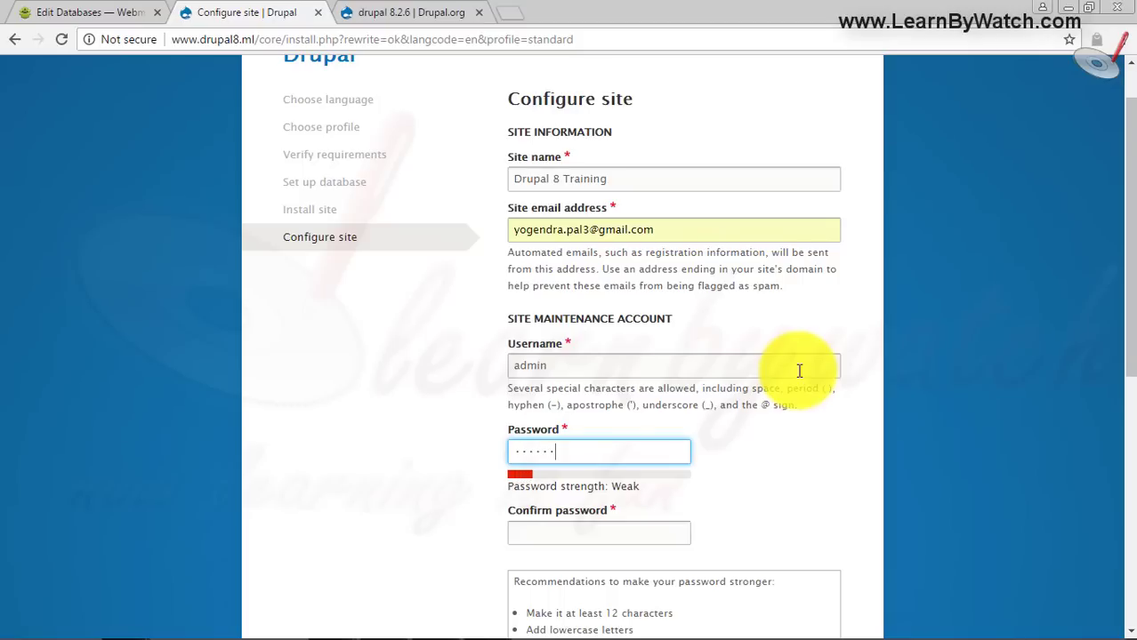
text(123)
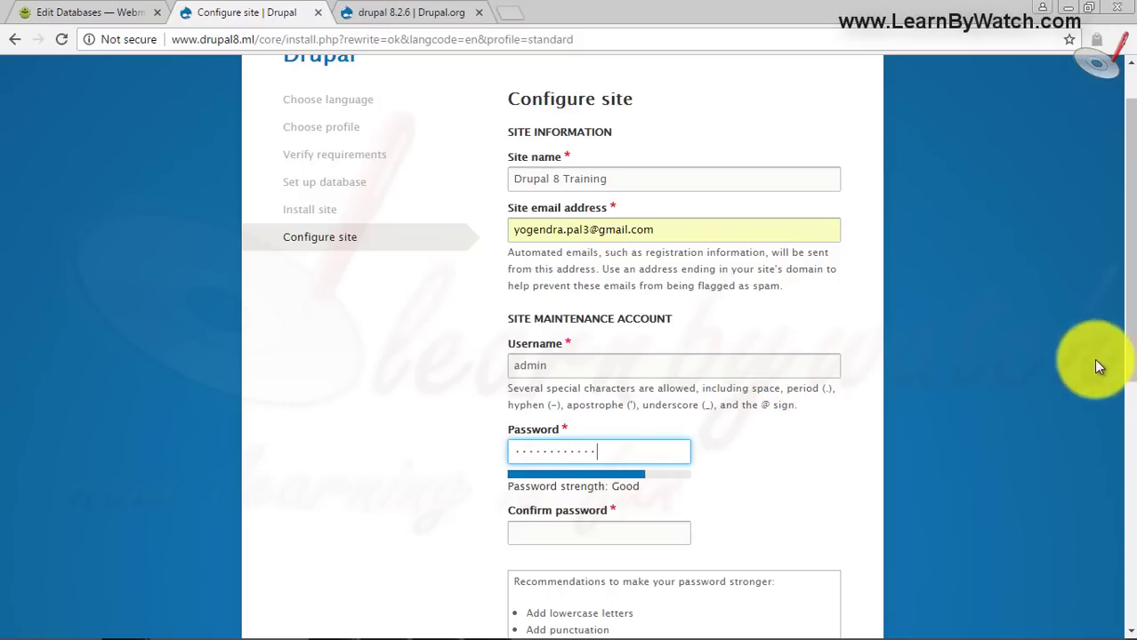
drag(1125, 286, 1125, 355)
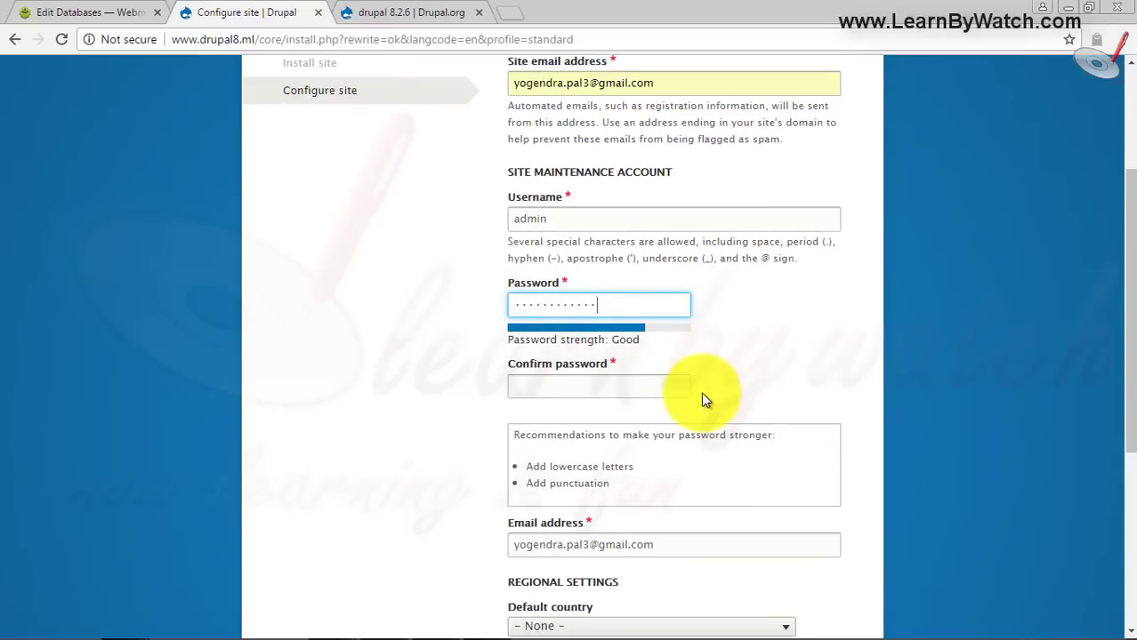
click(658, 388)
text(a)
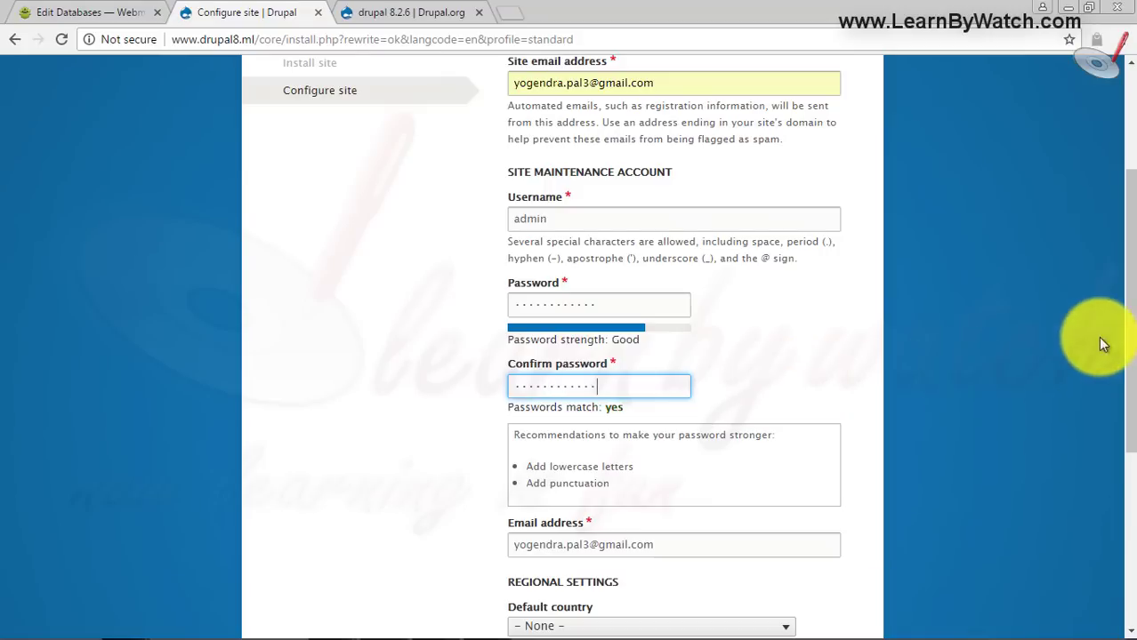
- Choose India in Default country and Asia/Kolkata in Default time zone
drag(1127, 317, 1128, 445)
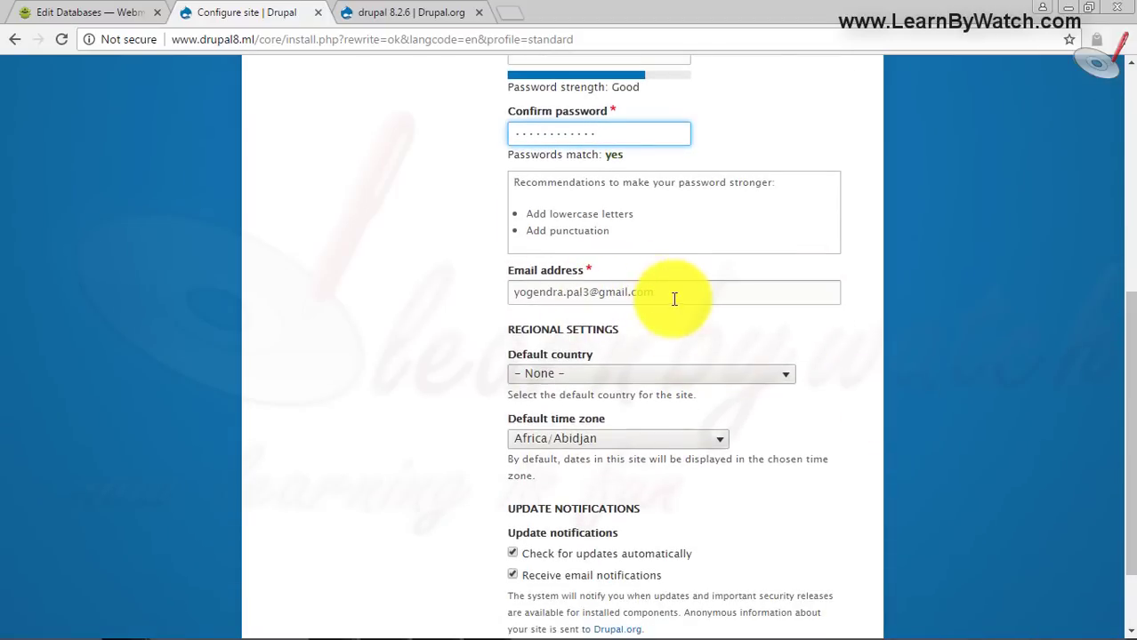
drag(1126, 418, 1126, 462)
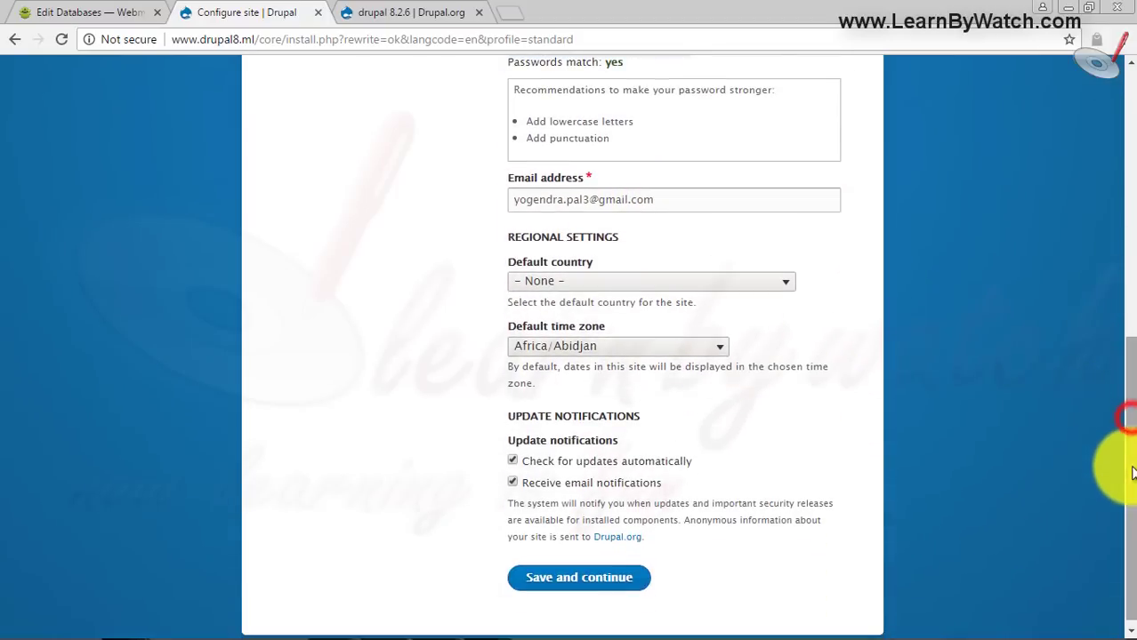
click(601, 281)
text(india)
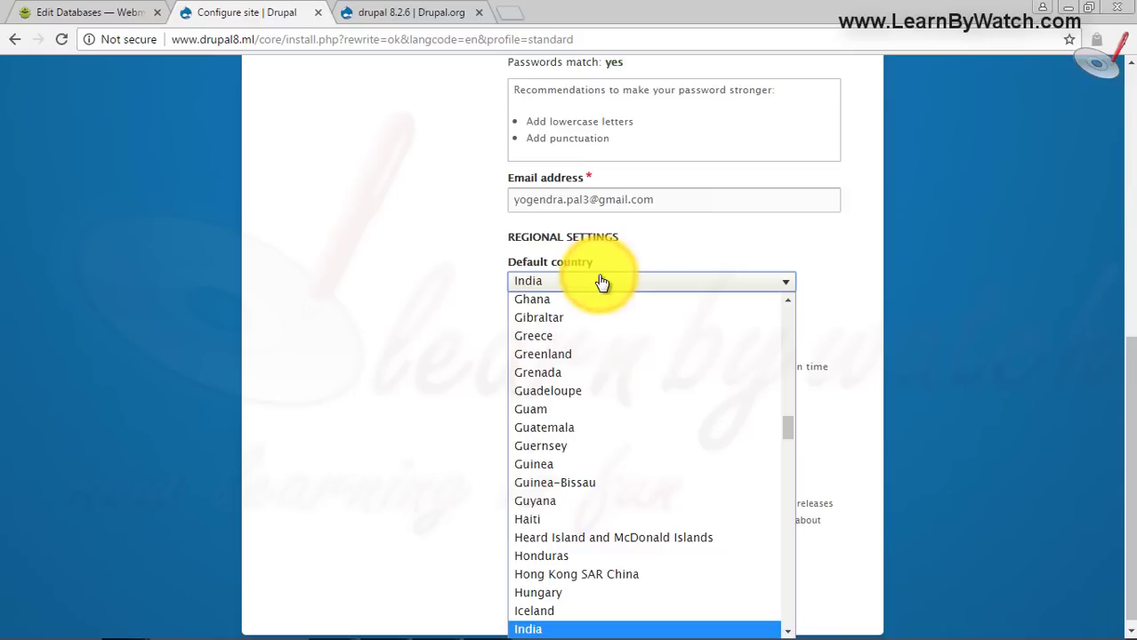
key(Return)
click(613, 356)
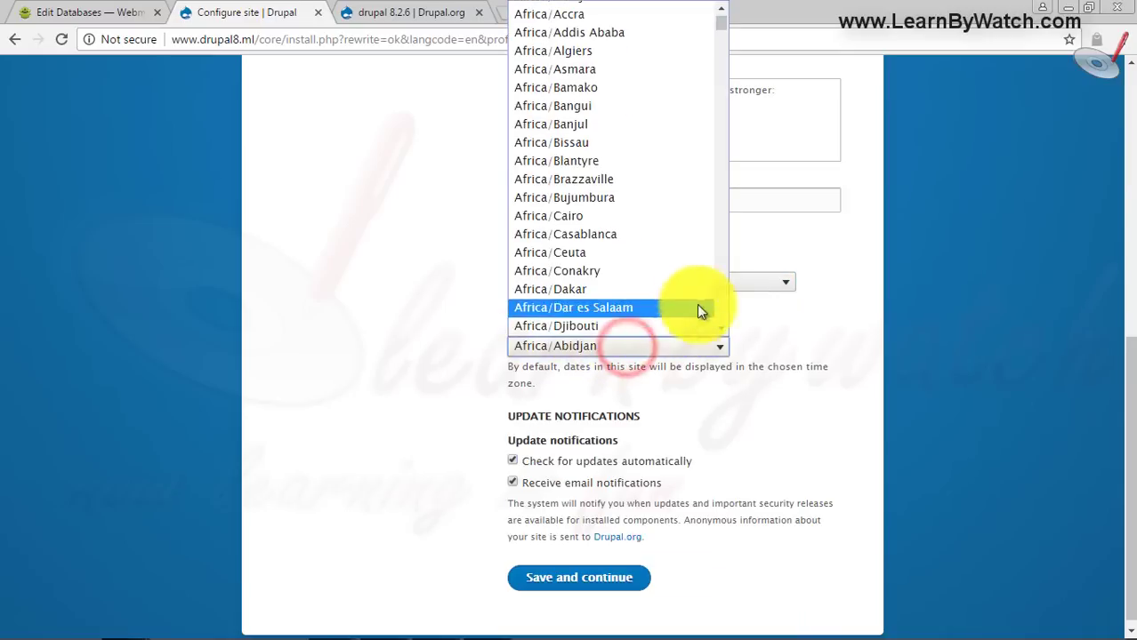
drag(723, 11, 723, 191)
click(596, 290)
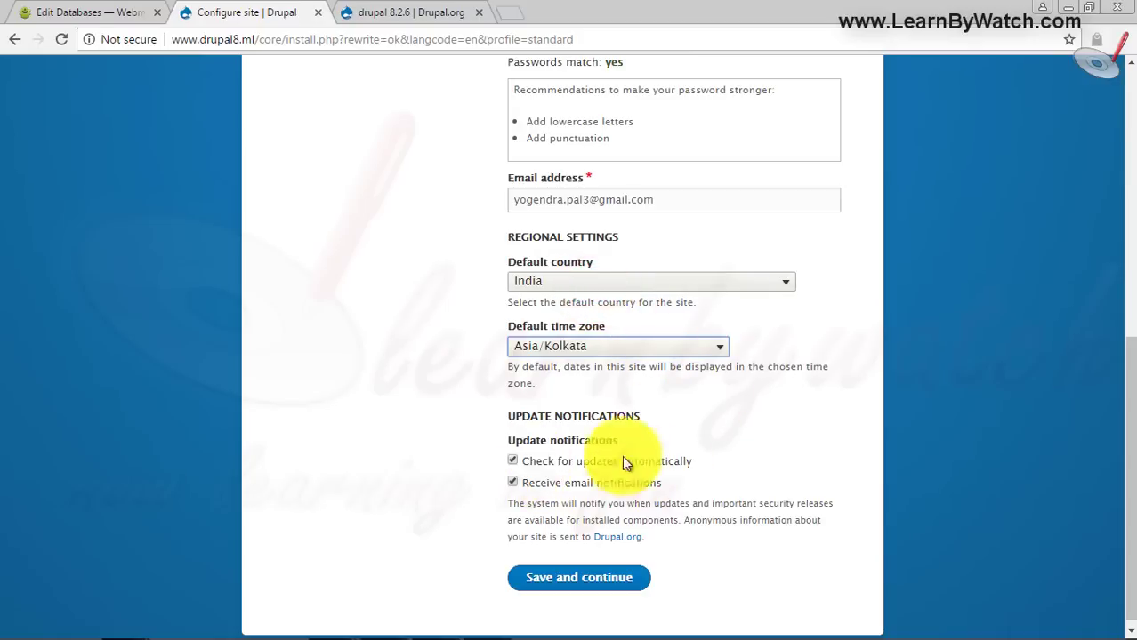
drag(1128, 407, 1127, 412)
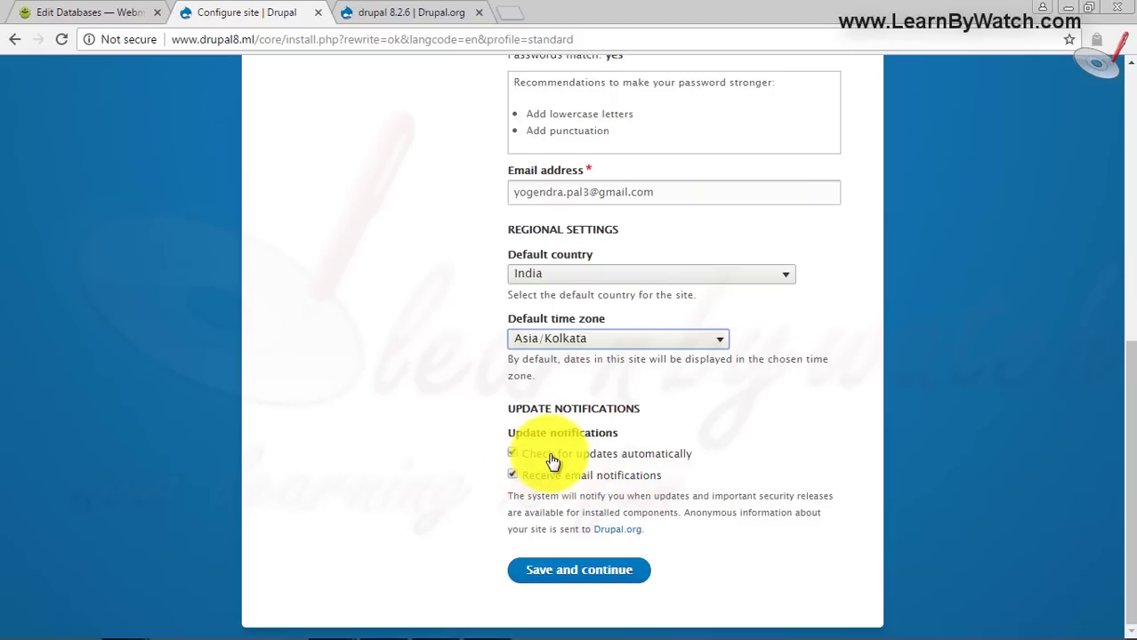
- Save the site configuration to finish installing and load the Drupal 8 Training front page
click(559, 570)
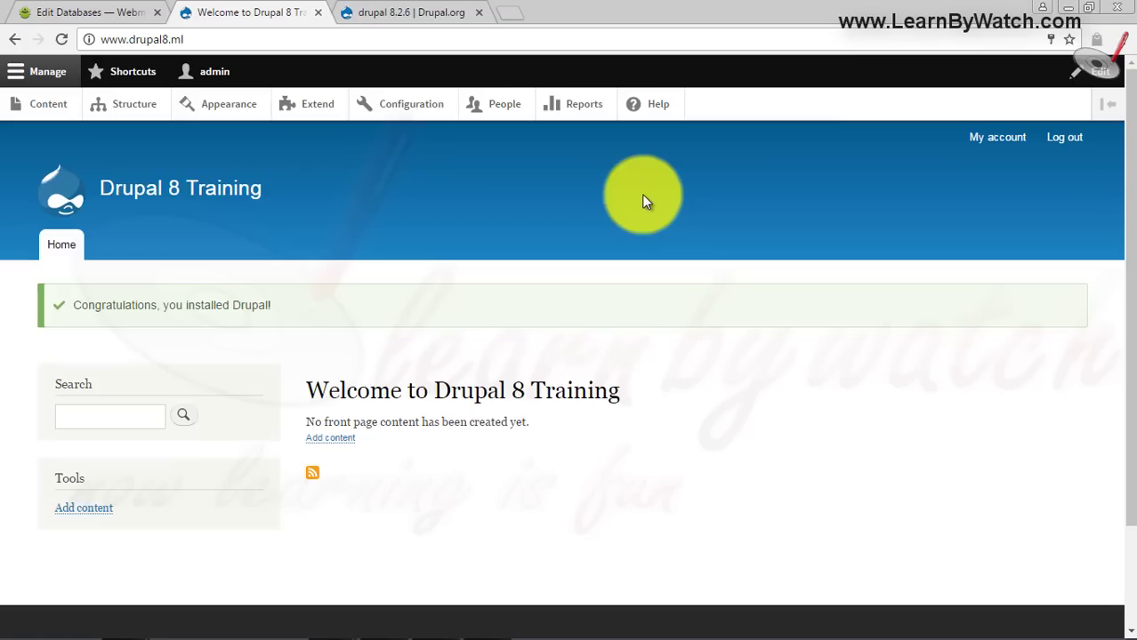